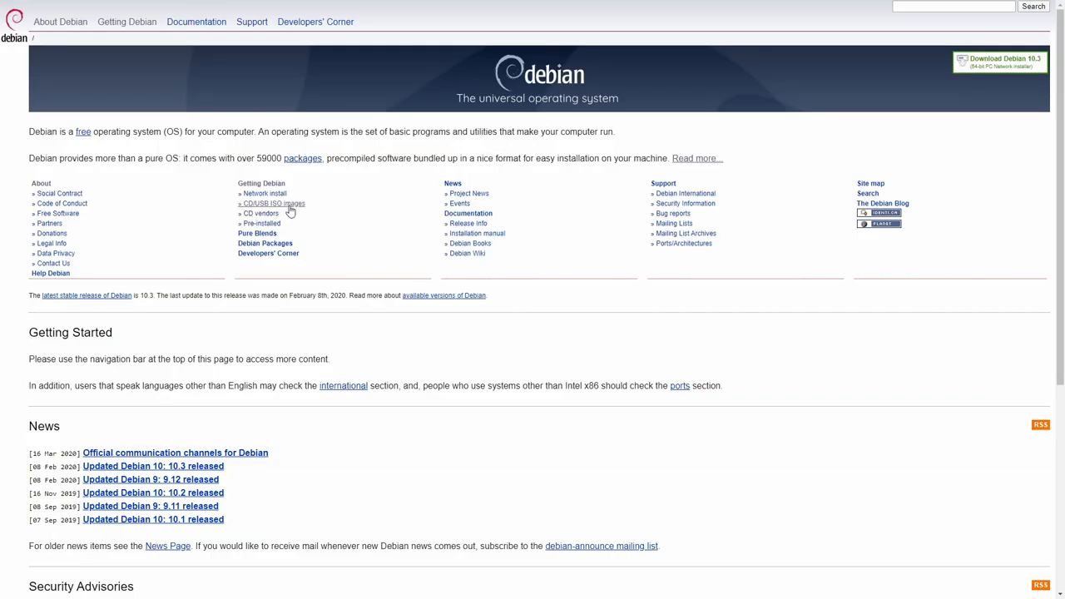
# - Go from CD/USB ISO images to the HTTP download page for official stable release images
pyautogui.click(289, 208)
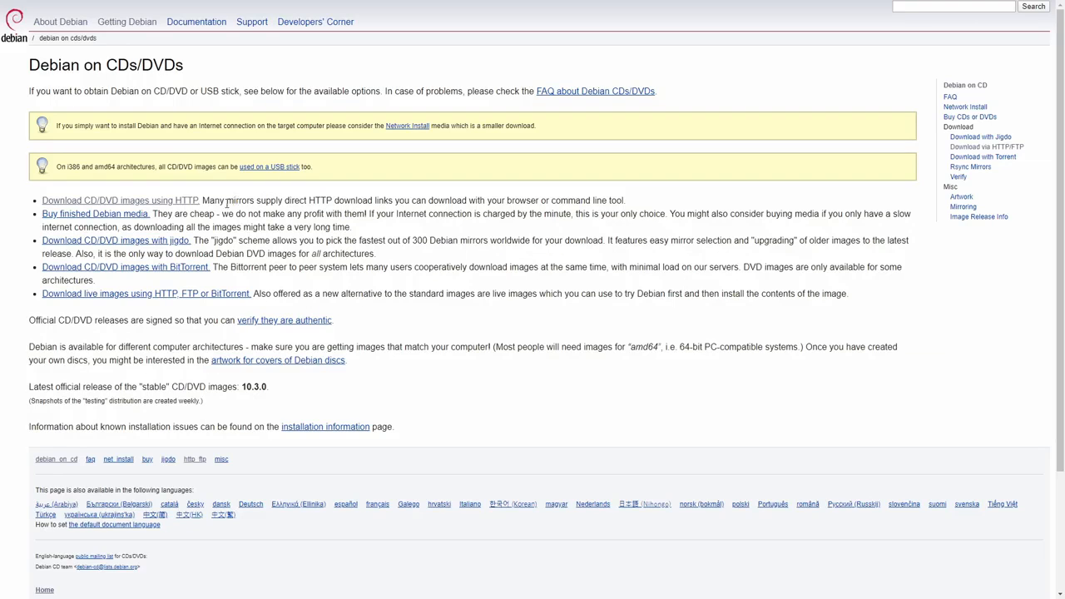
pyautogui.click(142, 204)
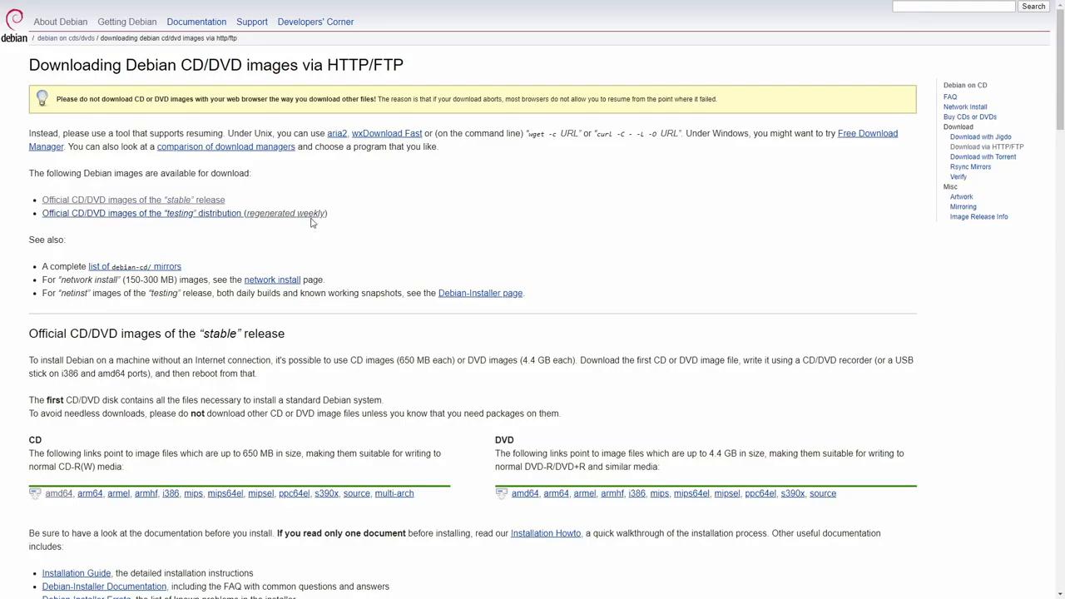
pyautogui.click(155, 201)
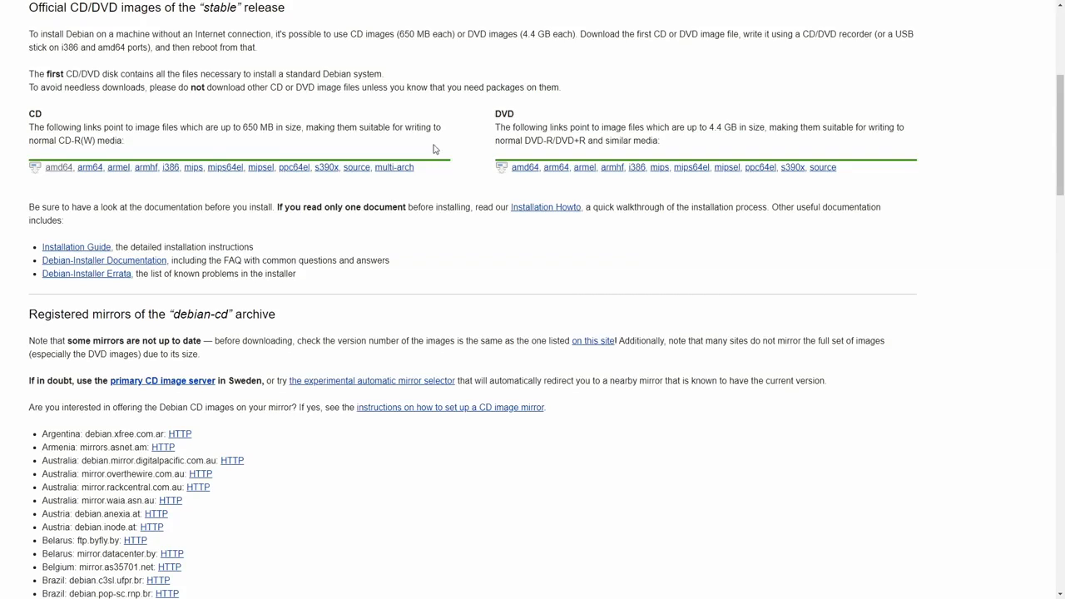
# - Download debian-10.3.0-amd64-netinst.iso from the amd64 CD image directory
pyautogui.click(59, 171)
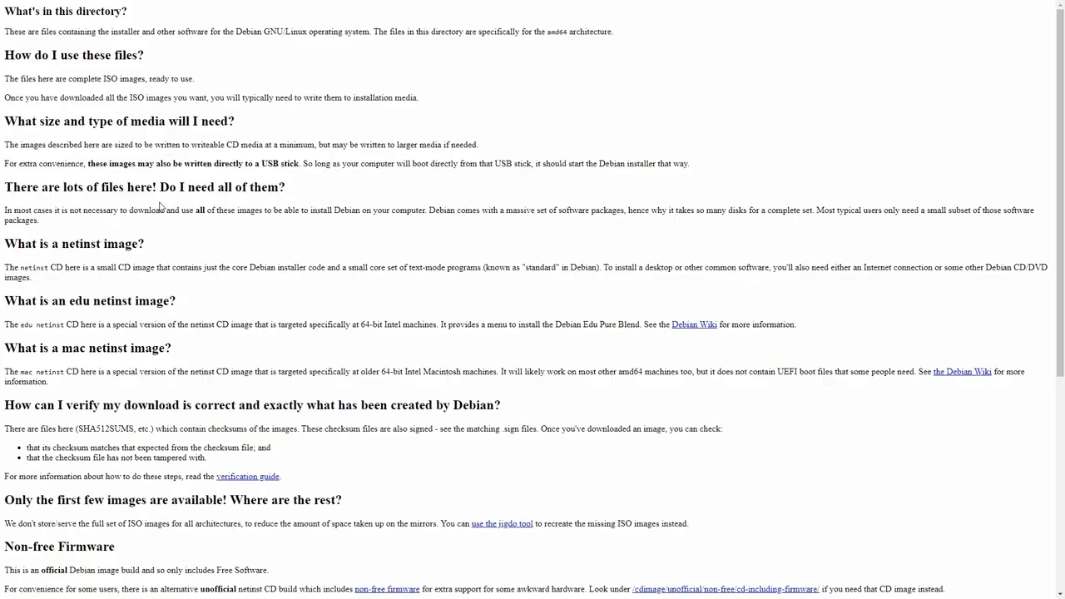
pyautogui.scroll(-5, 165, 207)
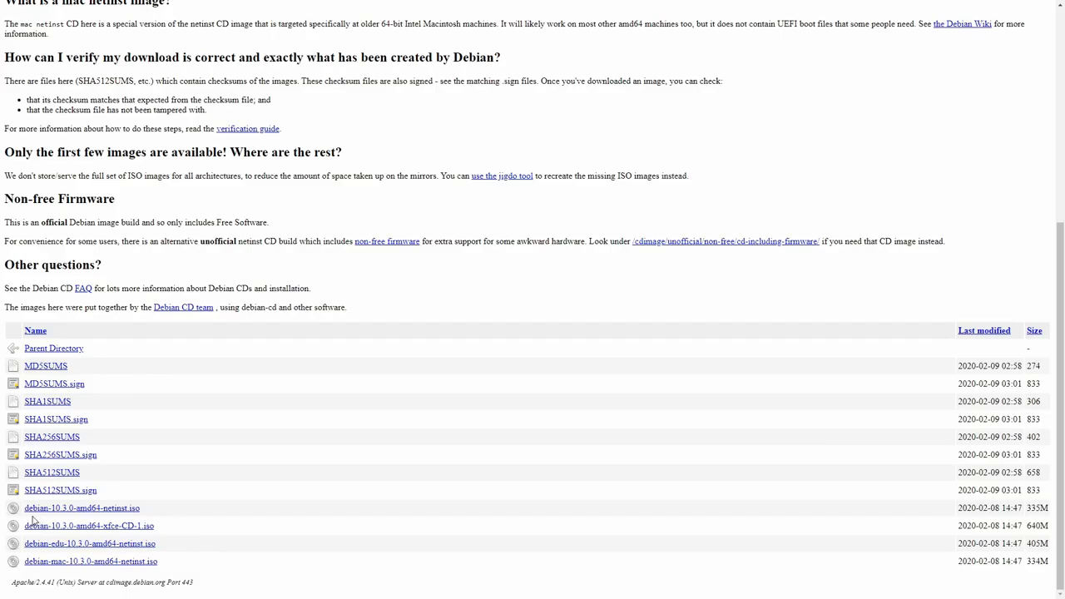
pyautogui.click(94, 510)
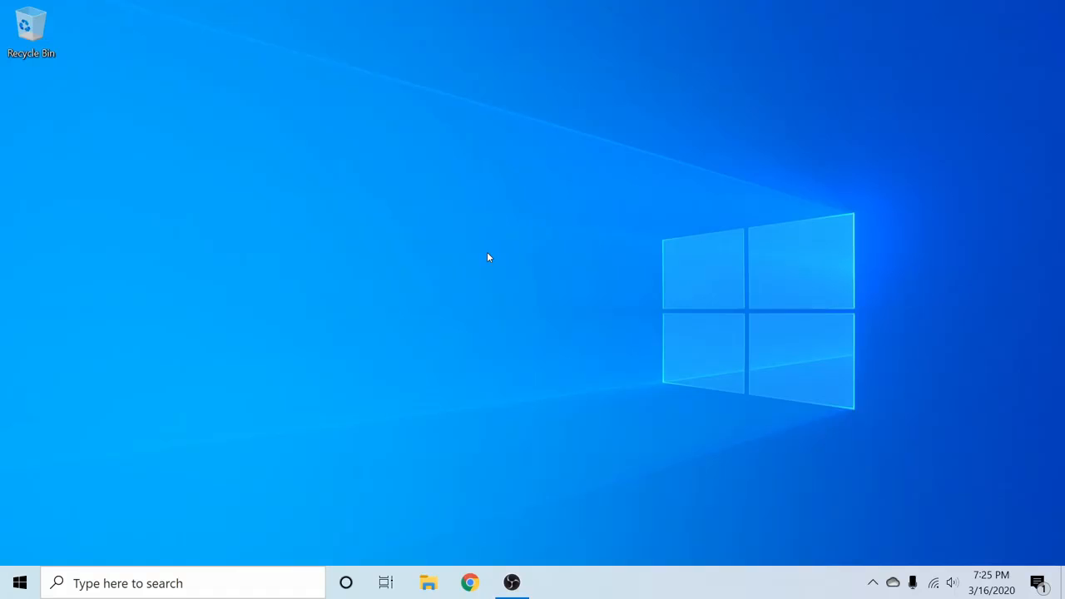
# - Launch balenaEtcher by searching 'bal' from the Windows taskbar
pyautogui.click(181, 582)
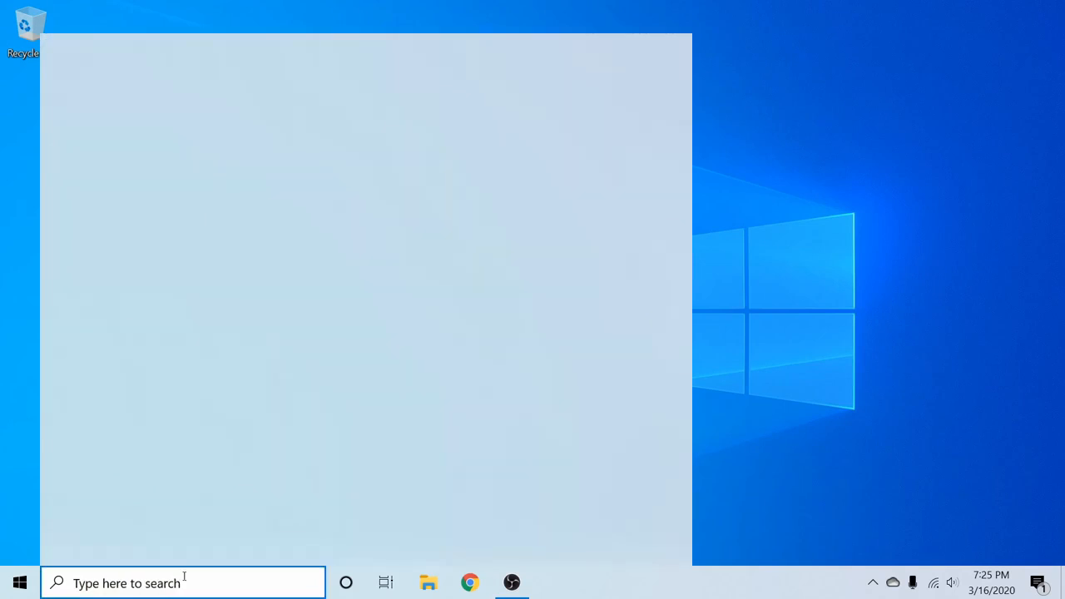
pyautogui.write('bal')
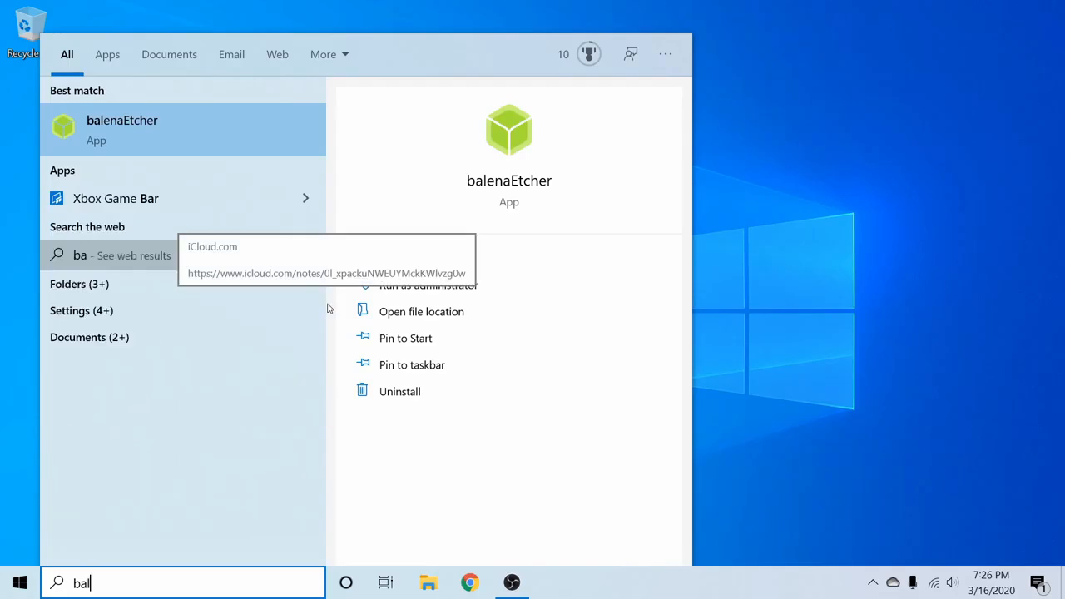
pyautogui.press('Return')
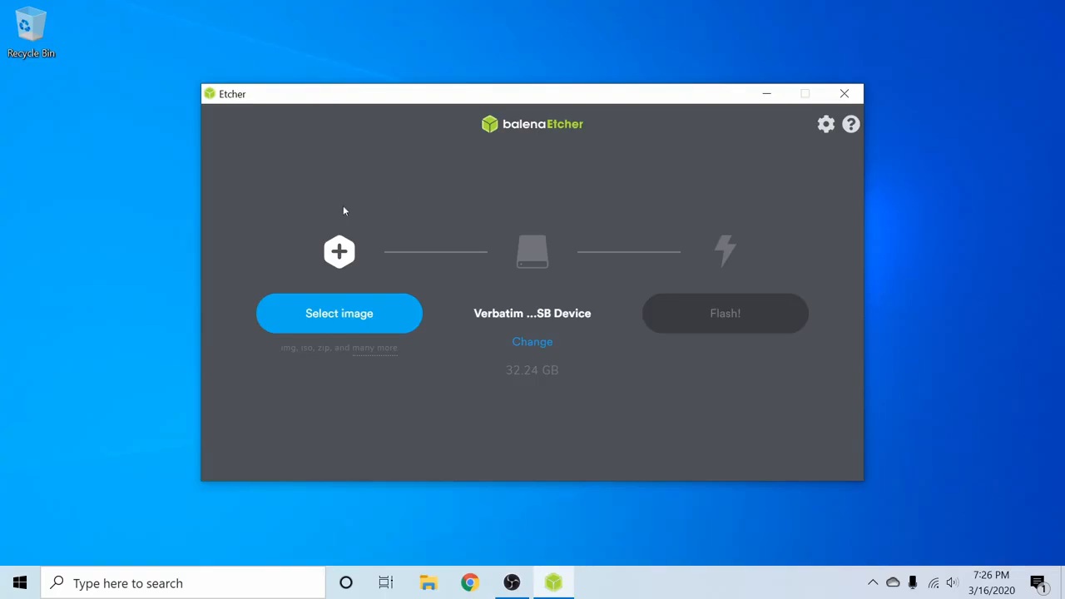
# - Load the debian-10.3.0-amd64-netinst image from Downloads and check the 32.24 GB Verbatim target drive
pyautogui.click(342, 319)
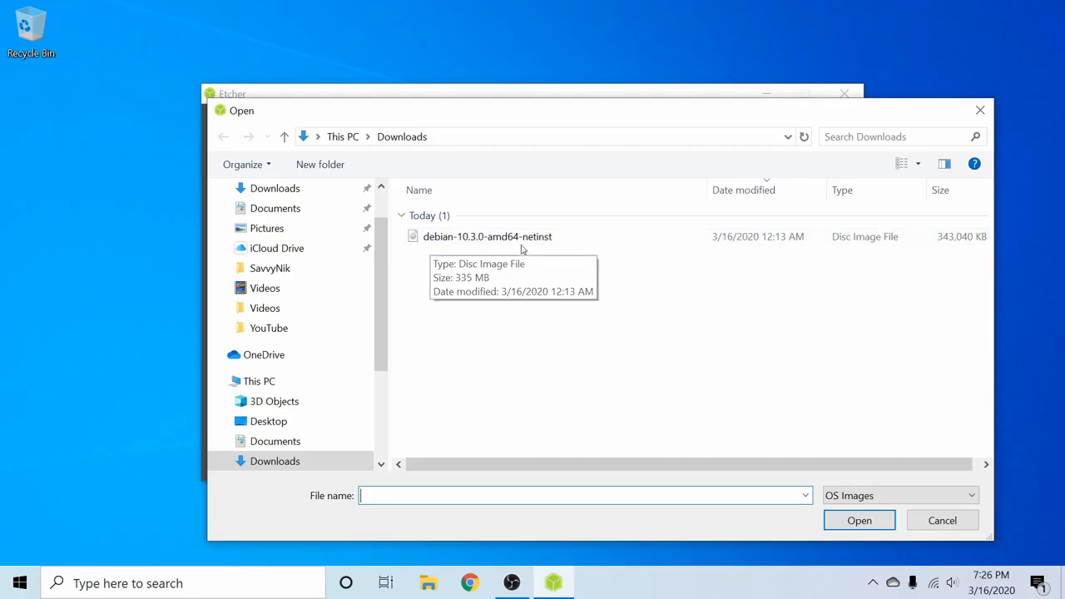
pyautogui.click(612, 237)
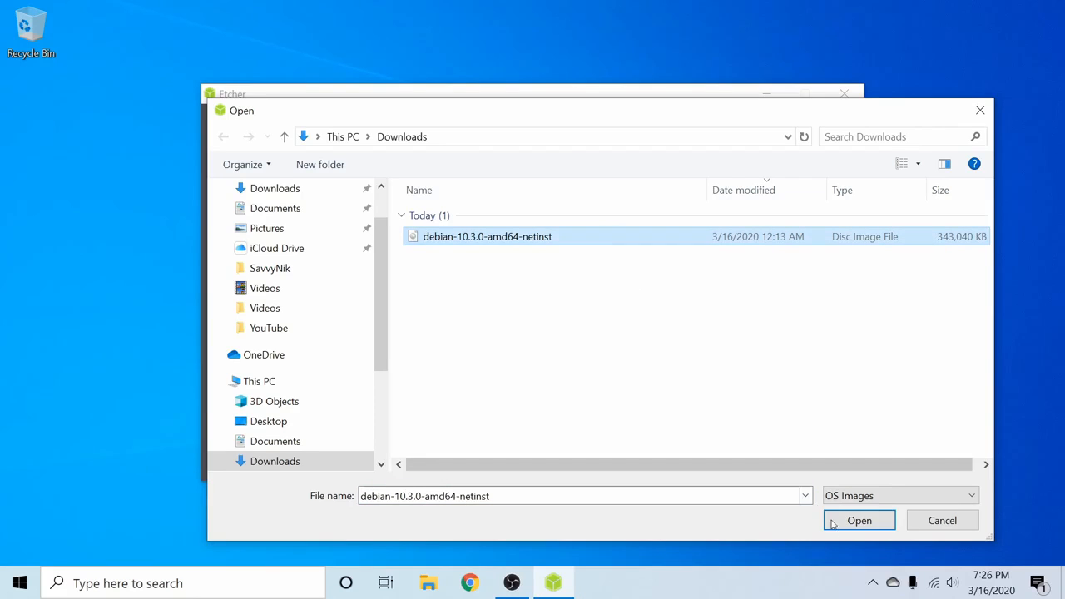
pyautogui.click(859, 521)
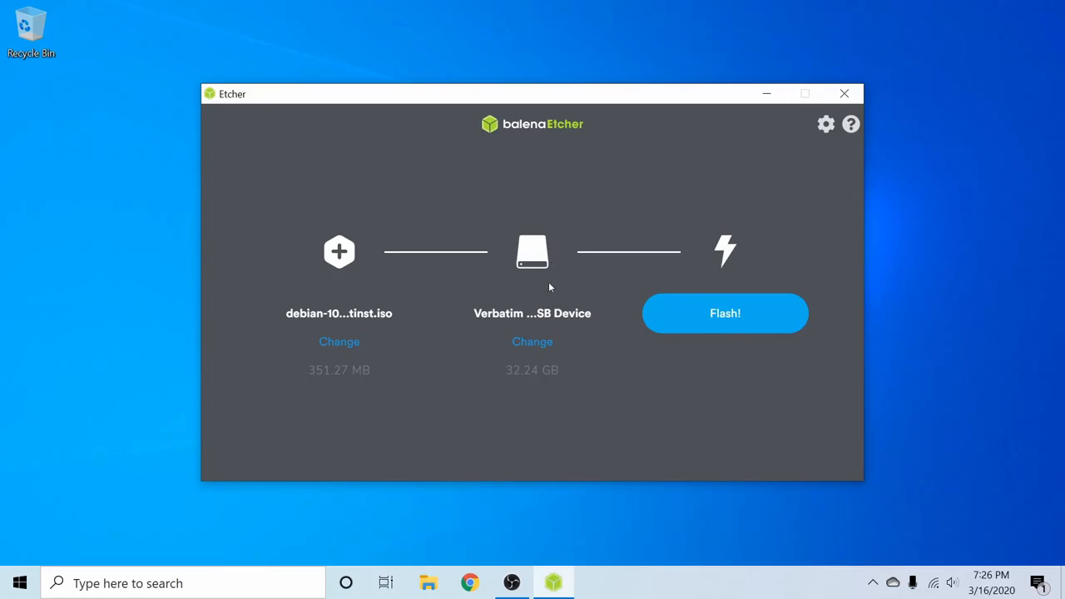
pyautogui.click(538, 345)
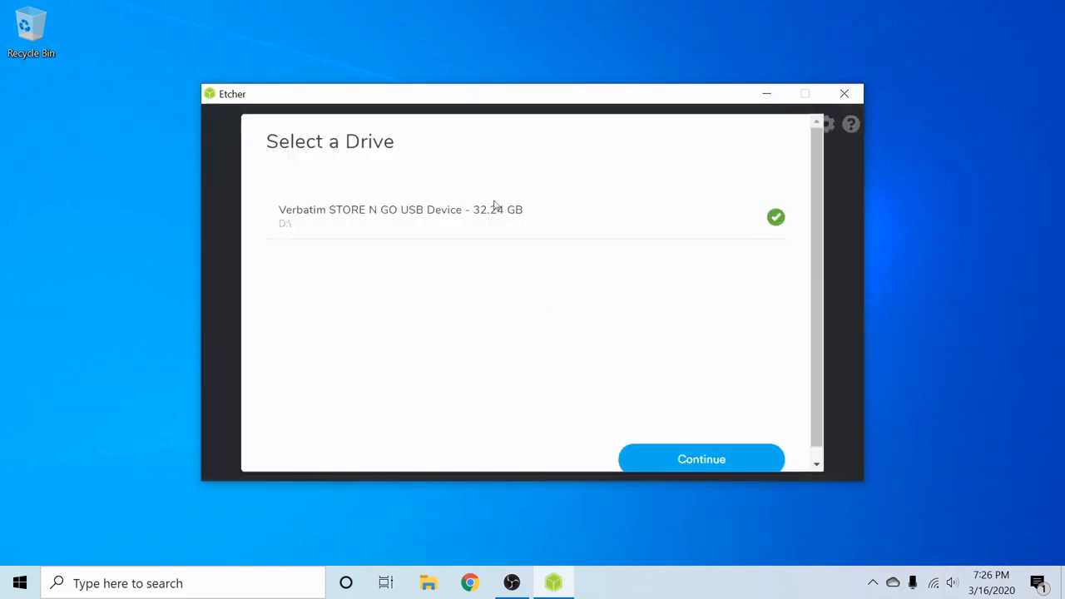
pyautogui.scroll(-1, 514, 261)
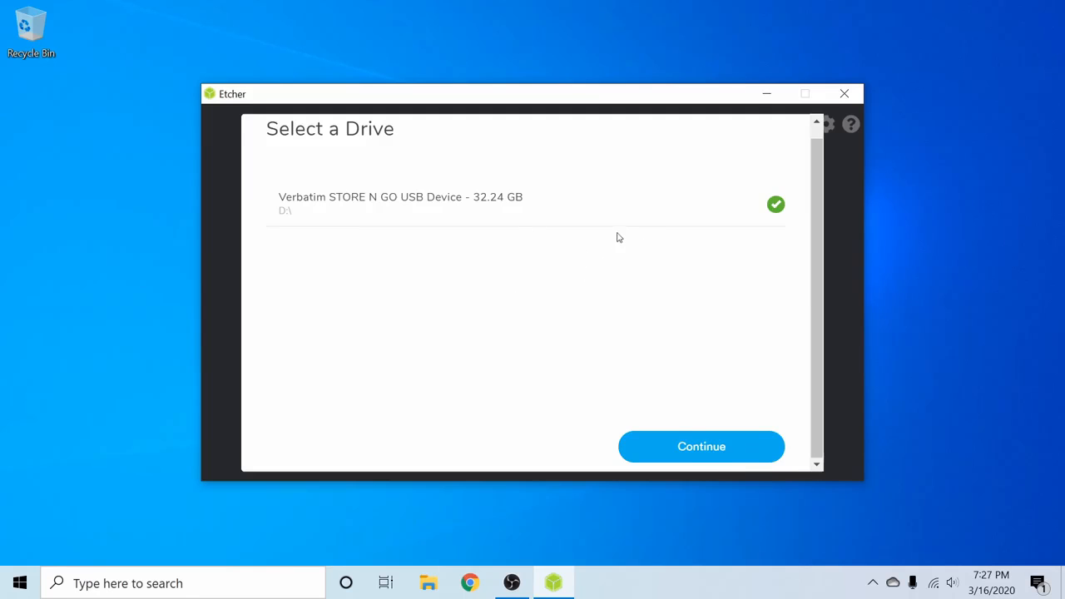
# - Flash the Debian image to the Verbatim USB drive, granting administrator permission
pyautogui.click(714, 447)
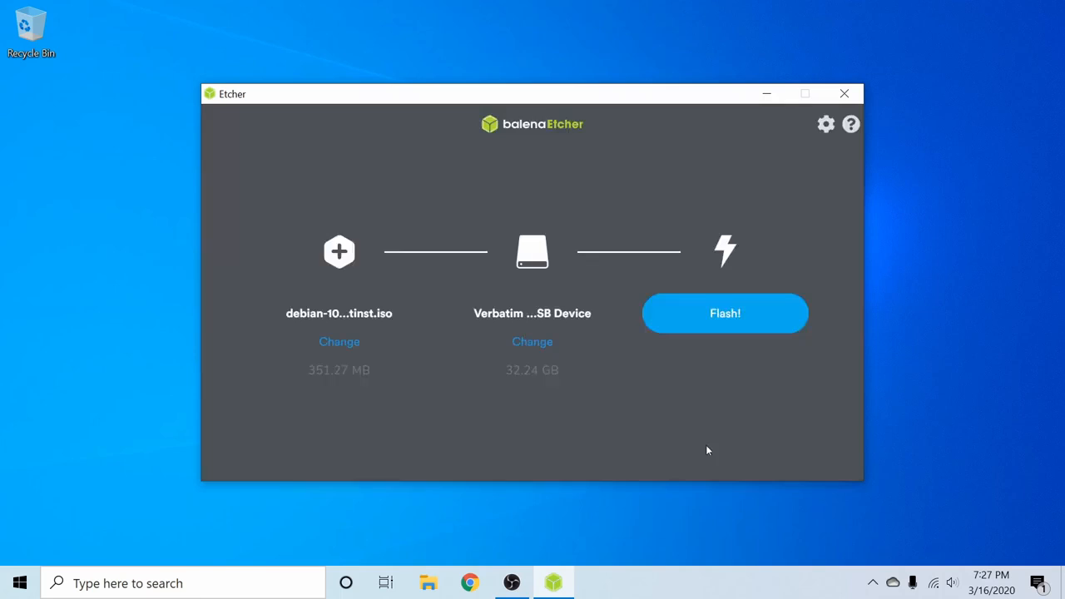
pyautogui.click(726, 313)
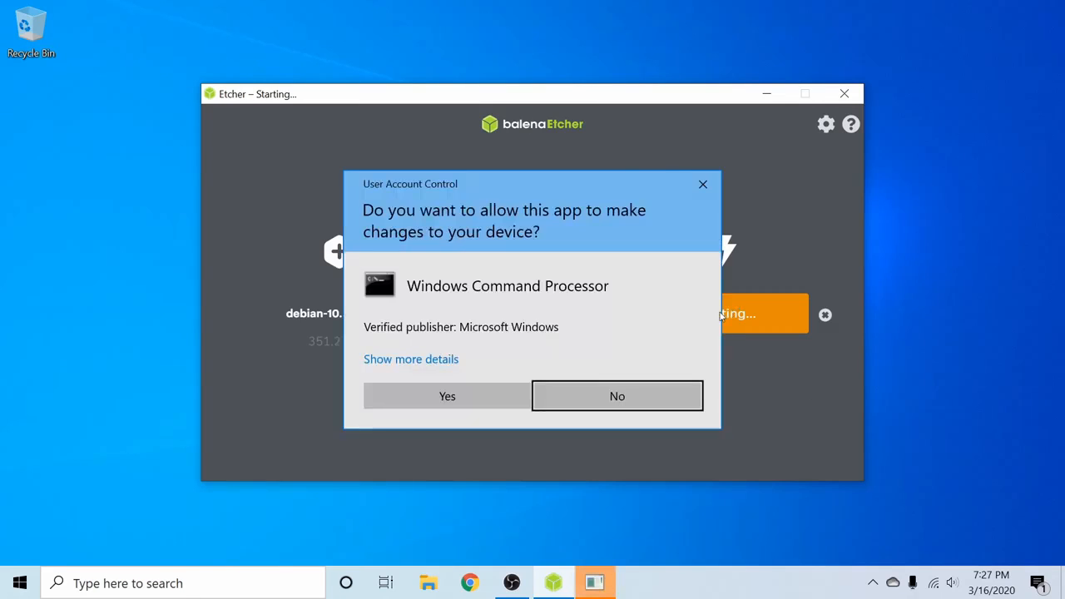
pyautogui.click(468, 401)
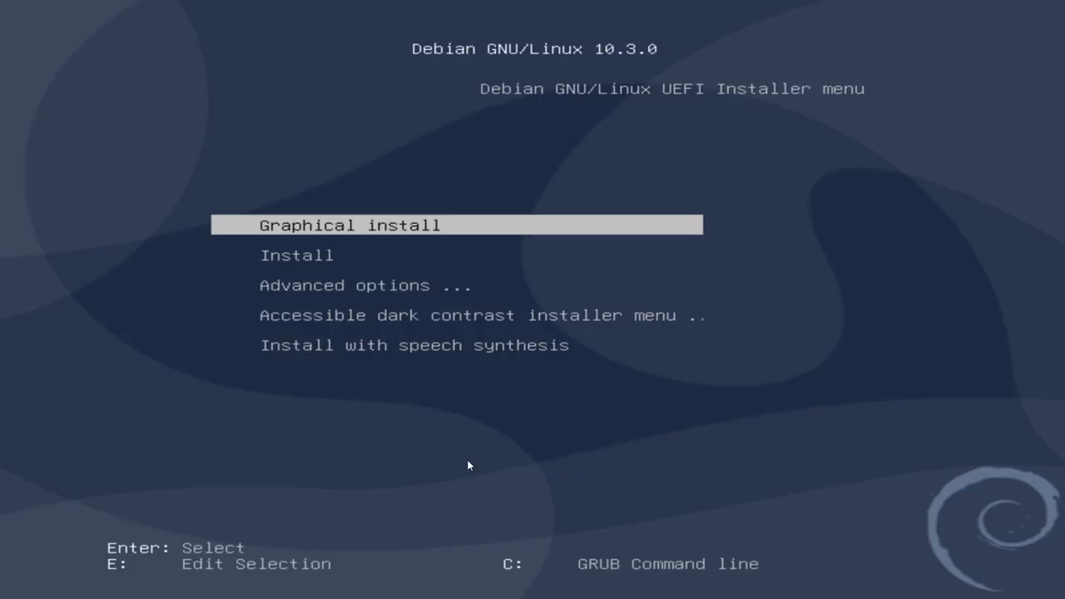
# - Boot the Debian 10.3.0 installer into Graphical install from the GRUB menu
pyautogui.press('Down')
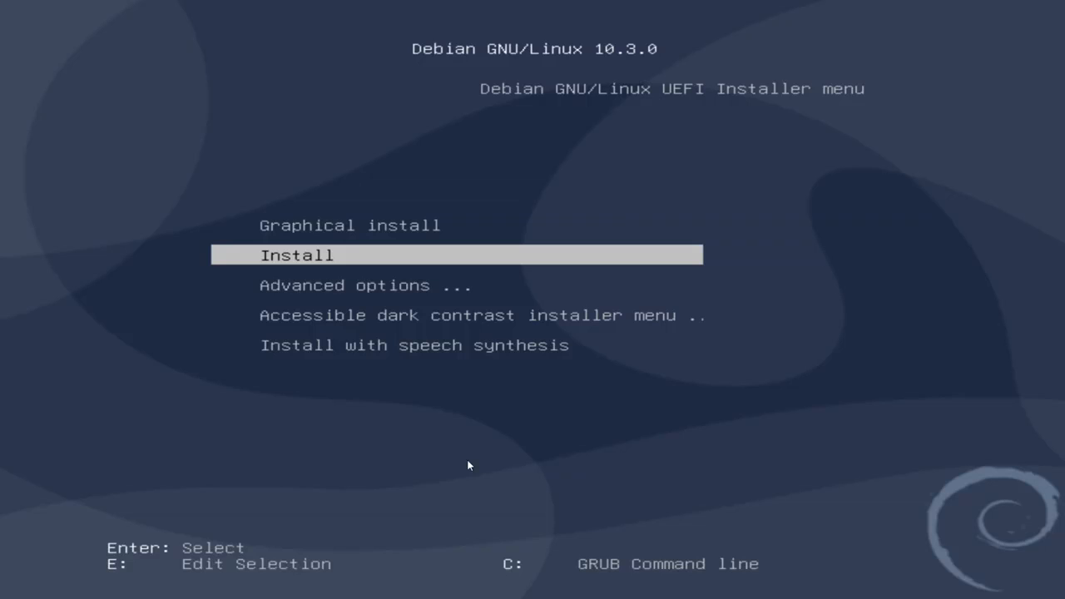
pyautogui.press('Up')
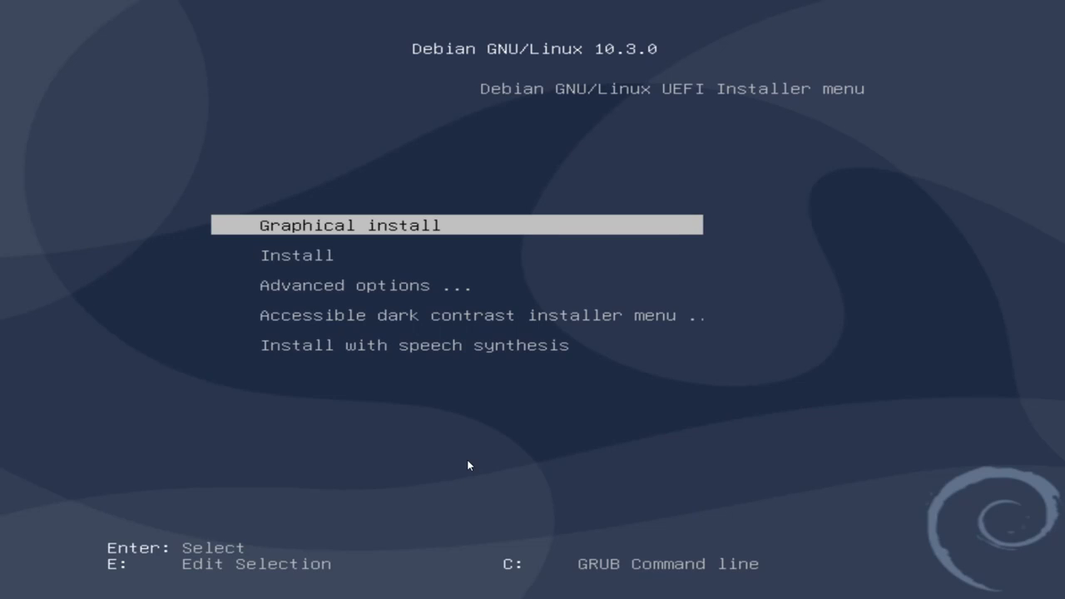
pyautogui.press('Return')
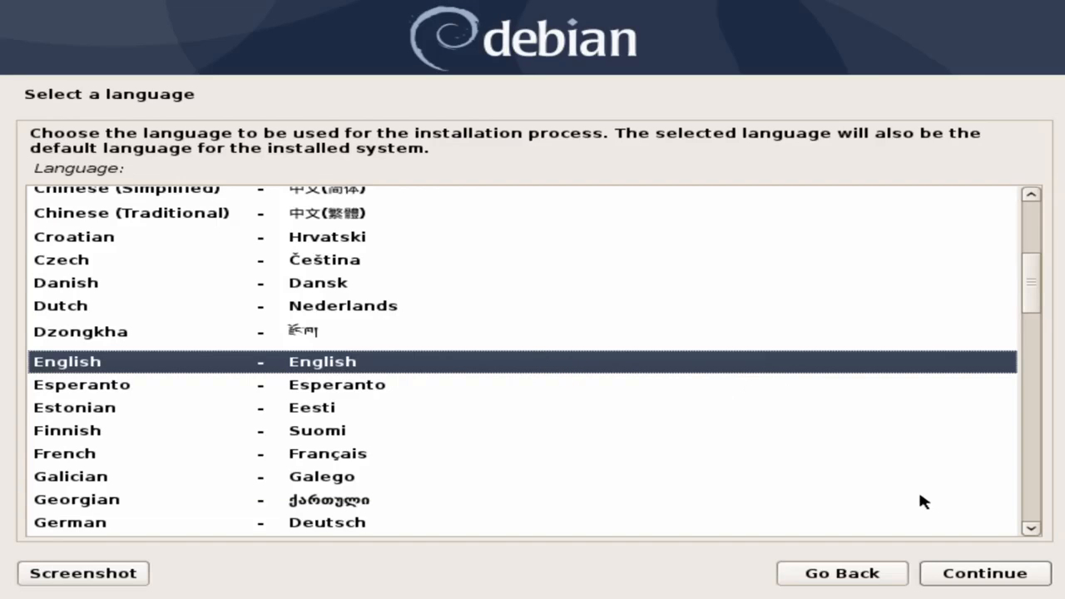
# - Accept English language, United States location and the American English keymap
pyautogui.click(963, 578)
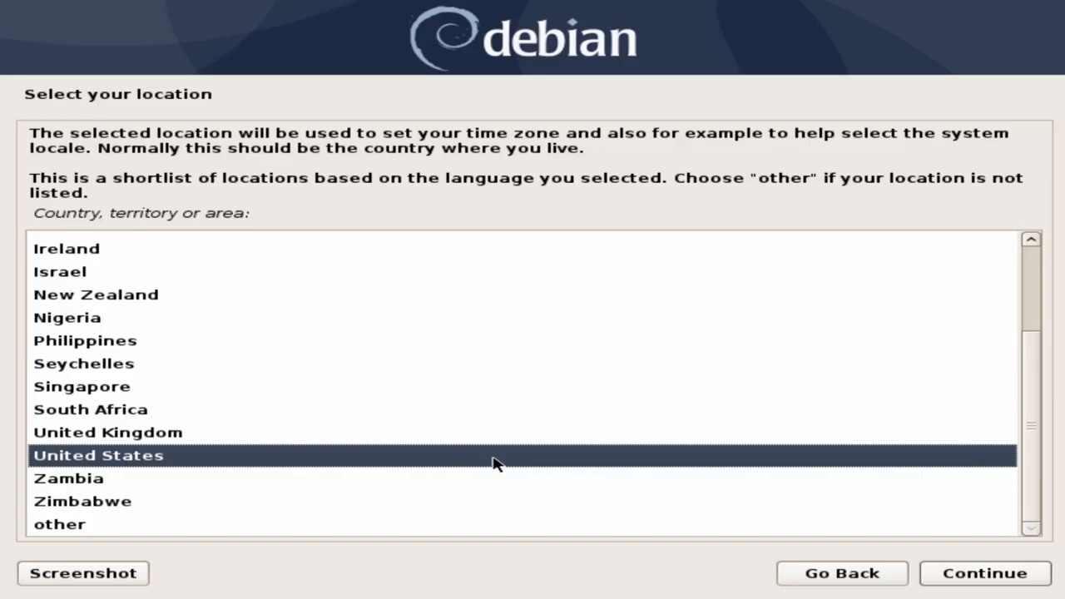
pyautogui.click(972, 567)
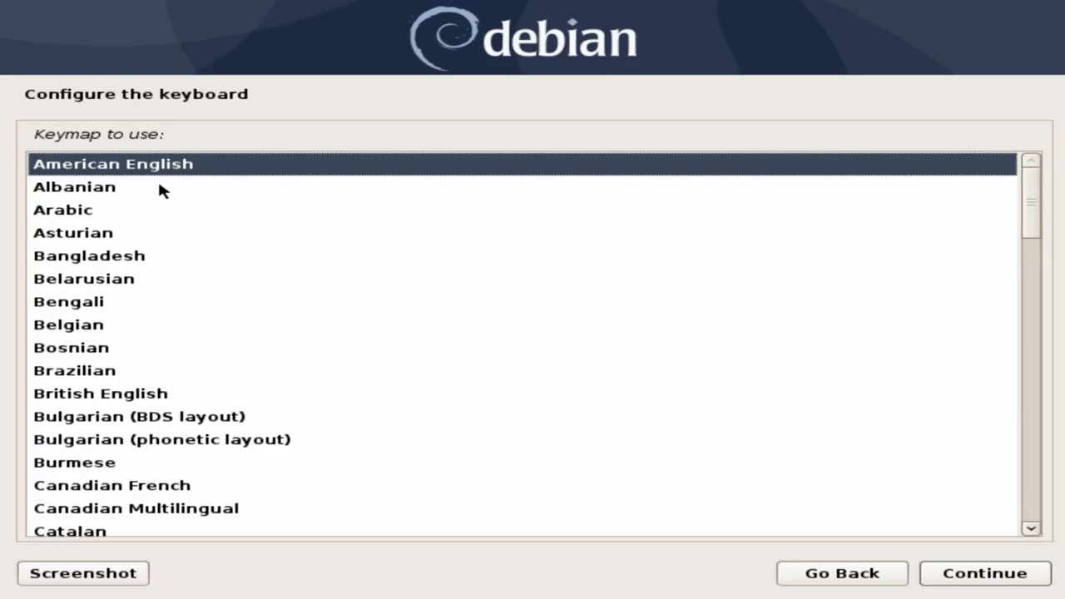
pyautogui.click(954, 579)
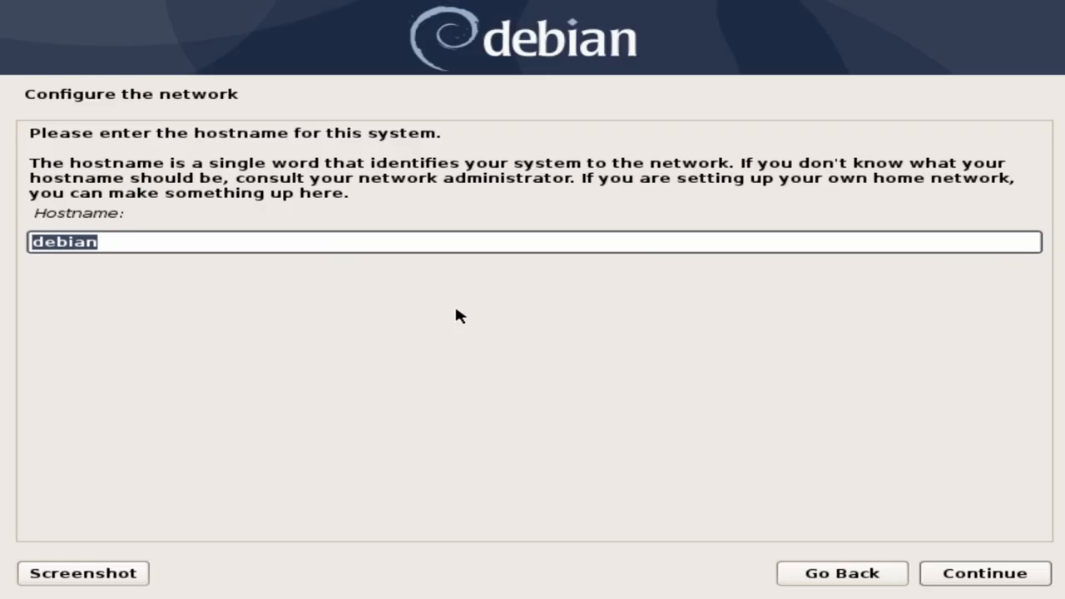
# - Replace 'debian' with a custom hostname and leave the domain name blank
pyautogui.write('savvynik')
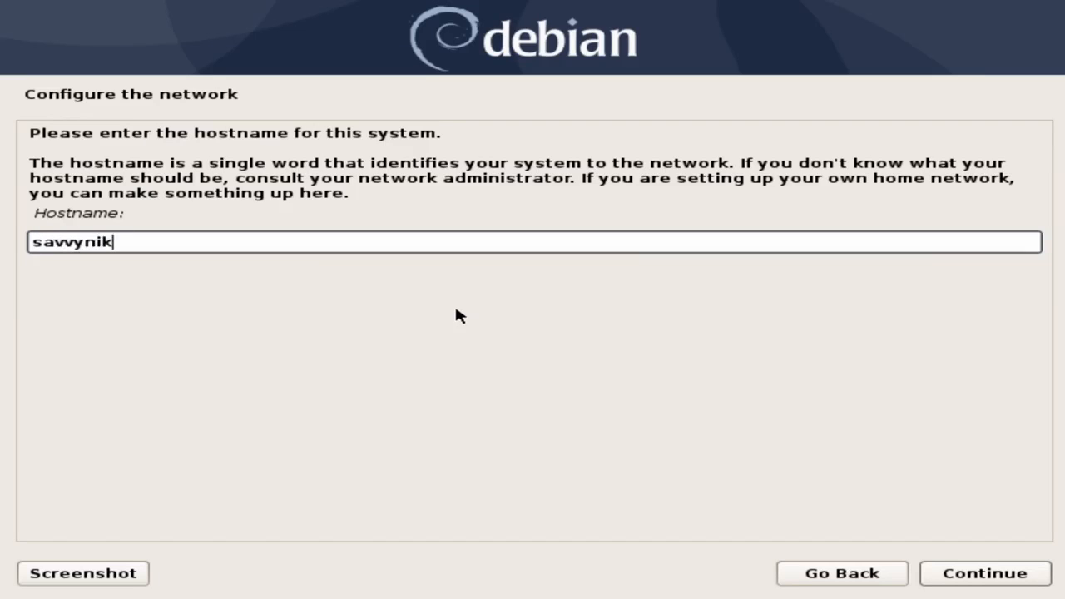
pyautogui.click(942, 574)
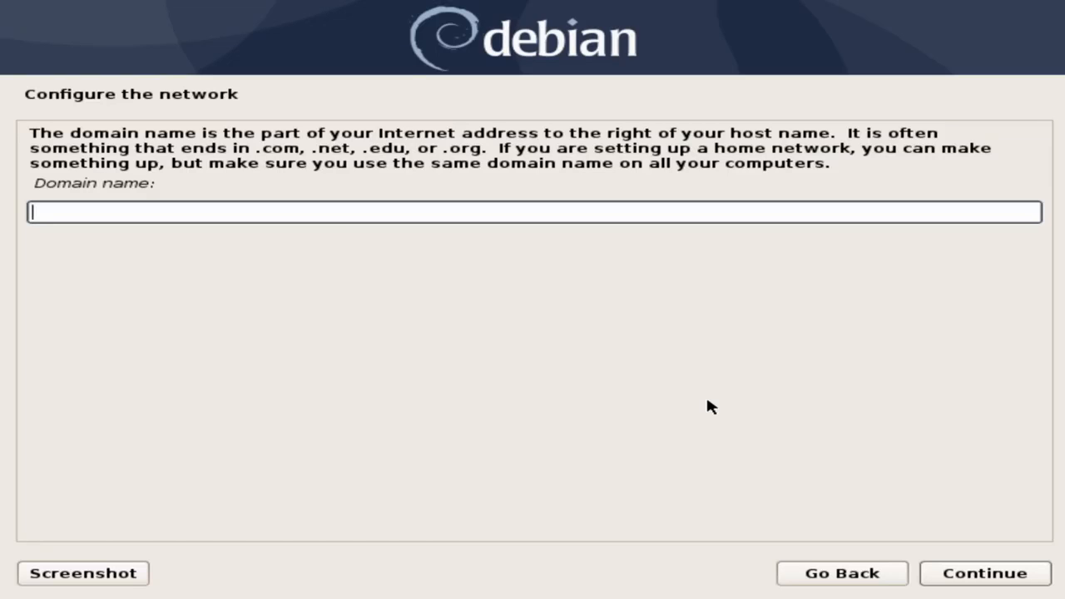
pyautogui.click(961, 574)
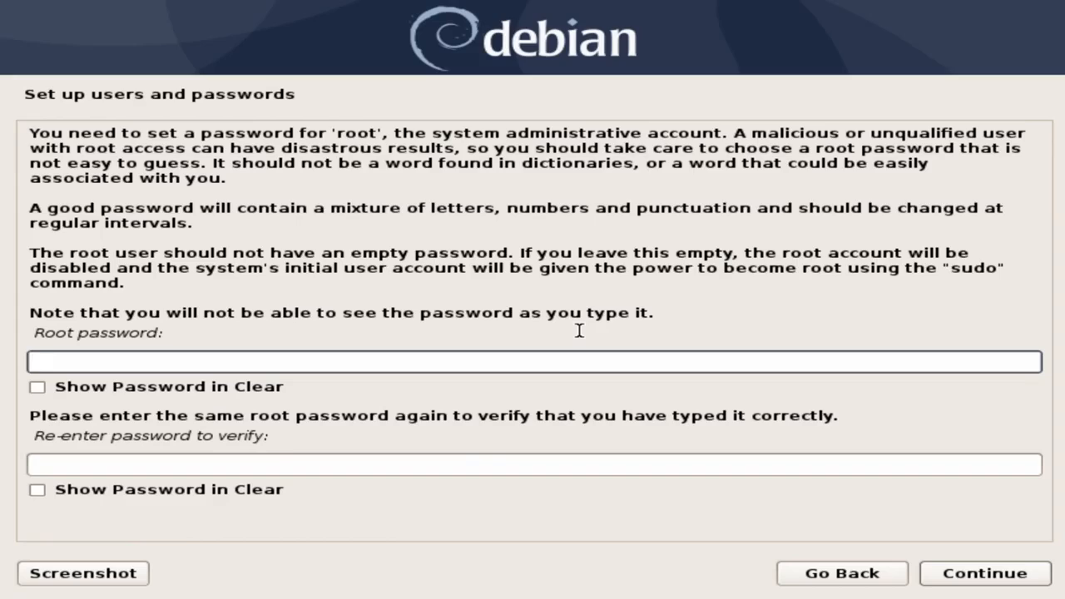
# - Enter the root password and confirm it in the verify field
pyautogui.write('•••••••••')
pyautogui.press('Tab')
pyautogui.press('Tab')
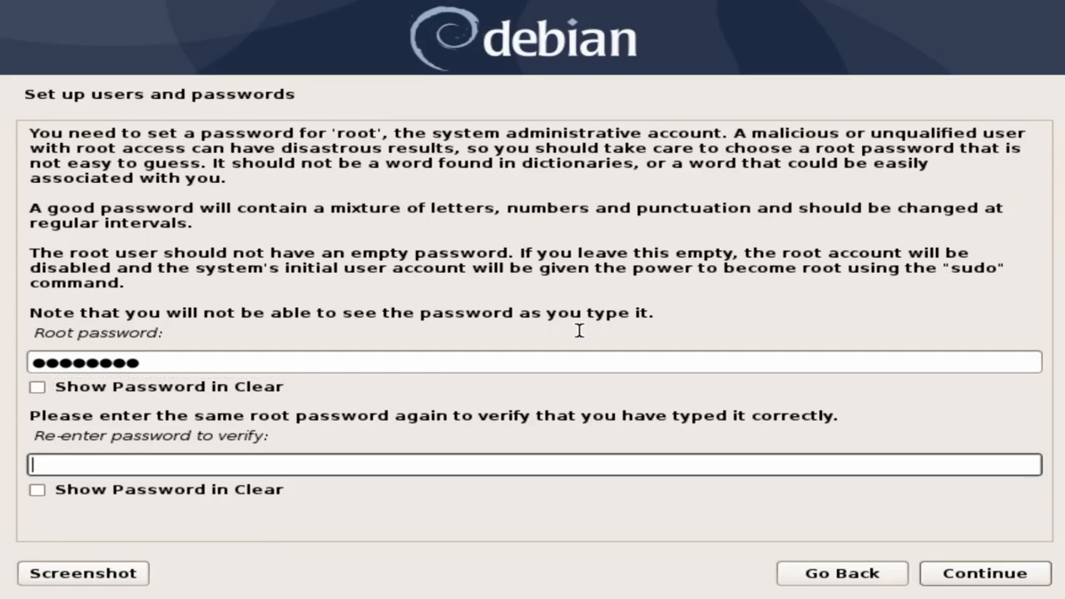
pyautogui.write('•••••••••')
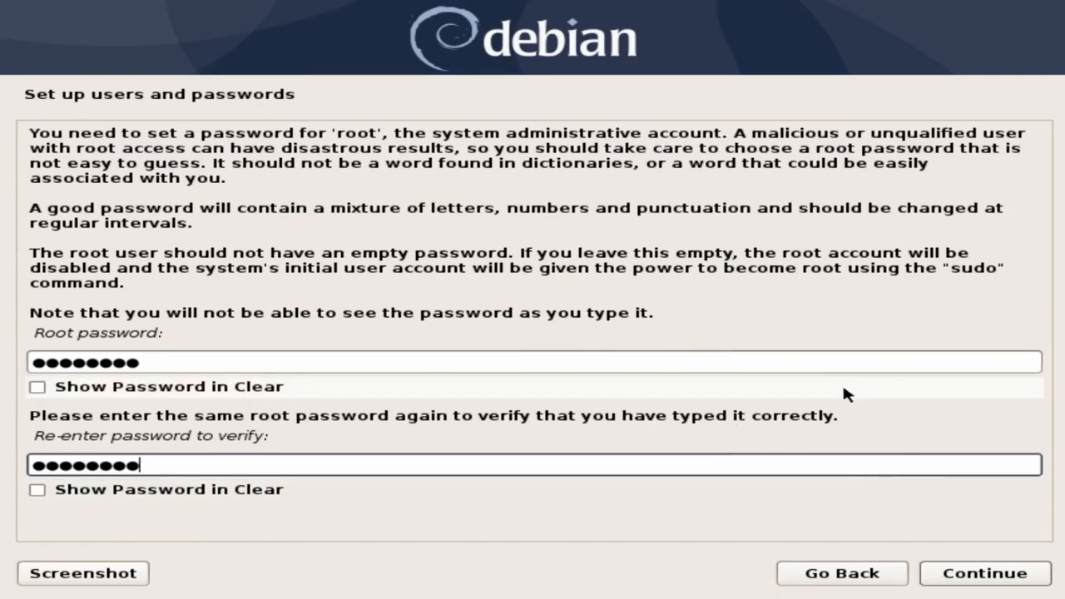
pyautogui.click(973, 579)
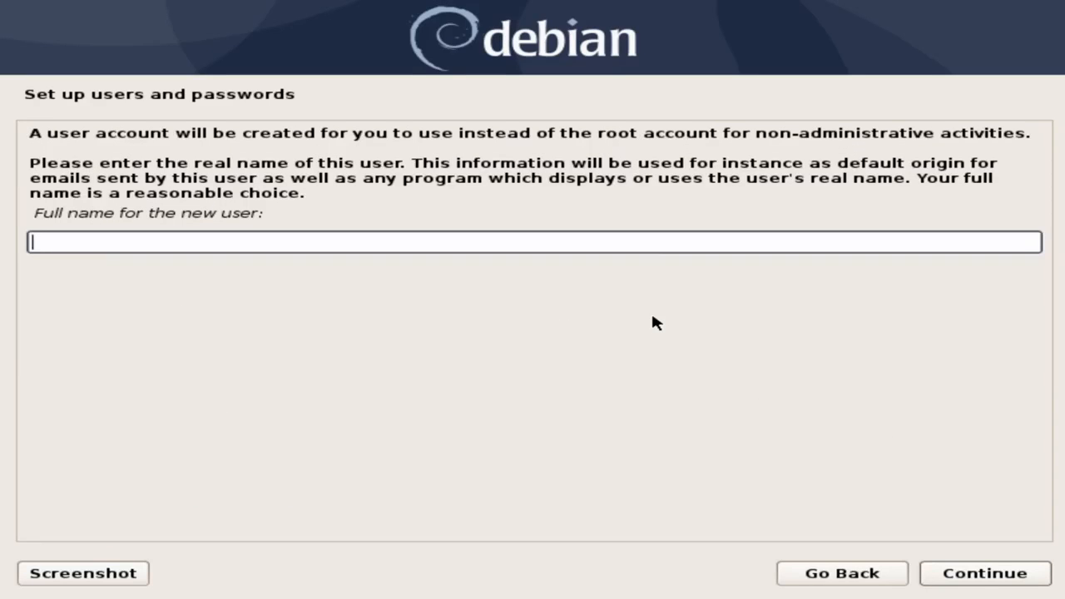
# - Enter the new user's full name and accept the suggested username
pyautogui.write('savvynik')
pyautogui.press('Return')
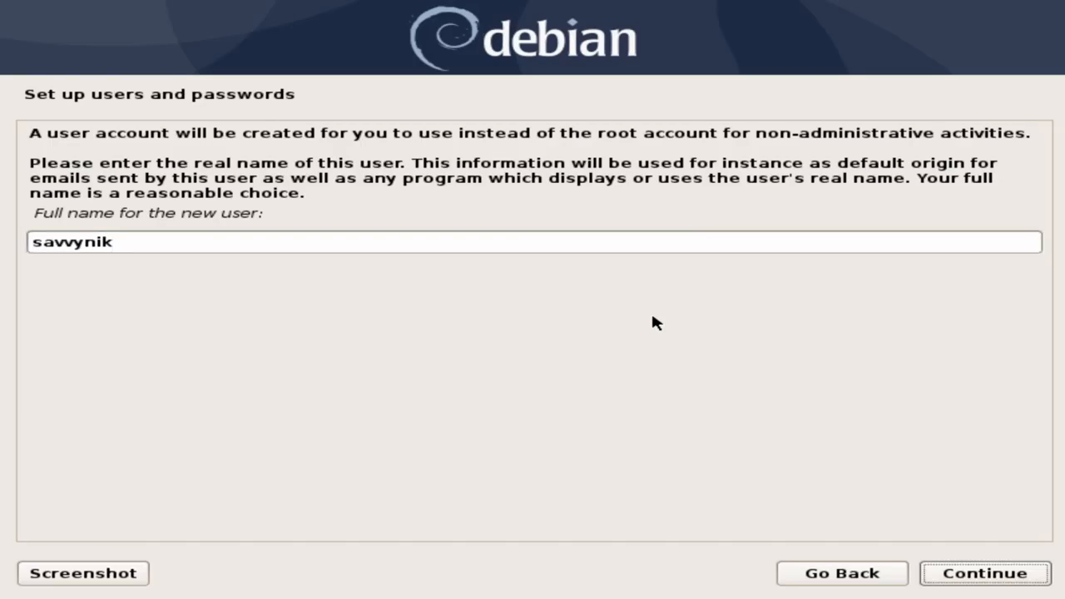
pyautogui.click(974, 571)
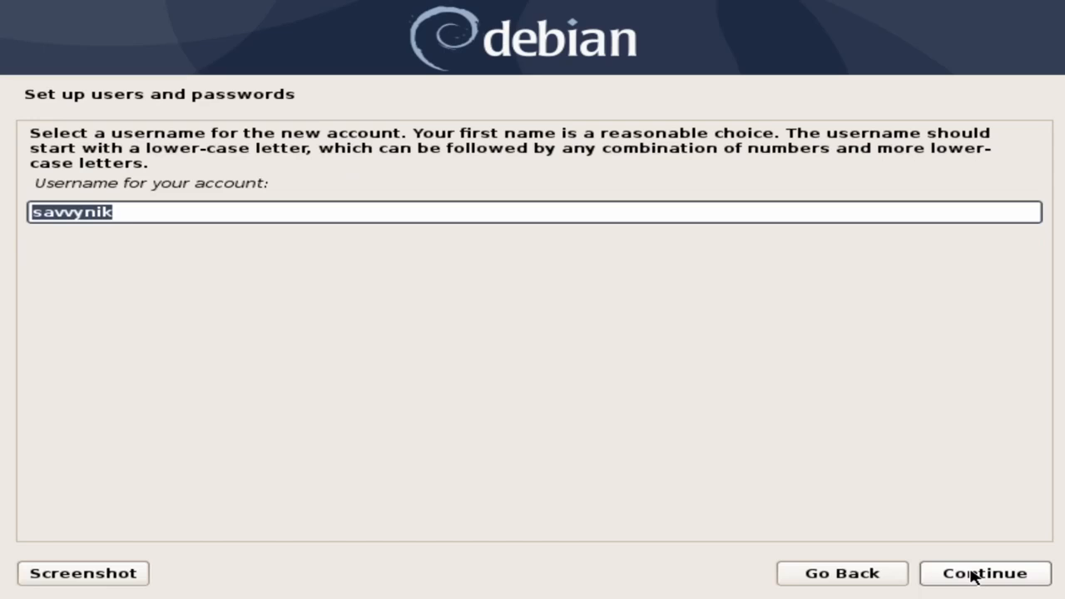
pyautogui.click(965, 569)
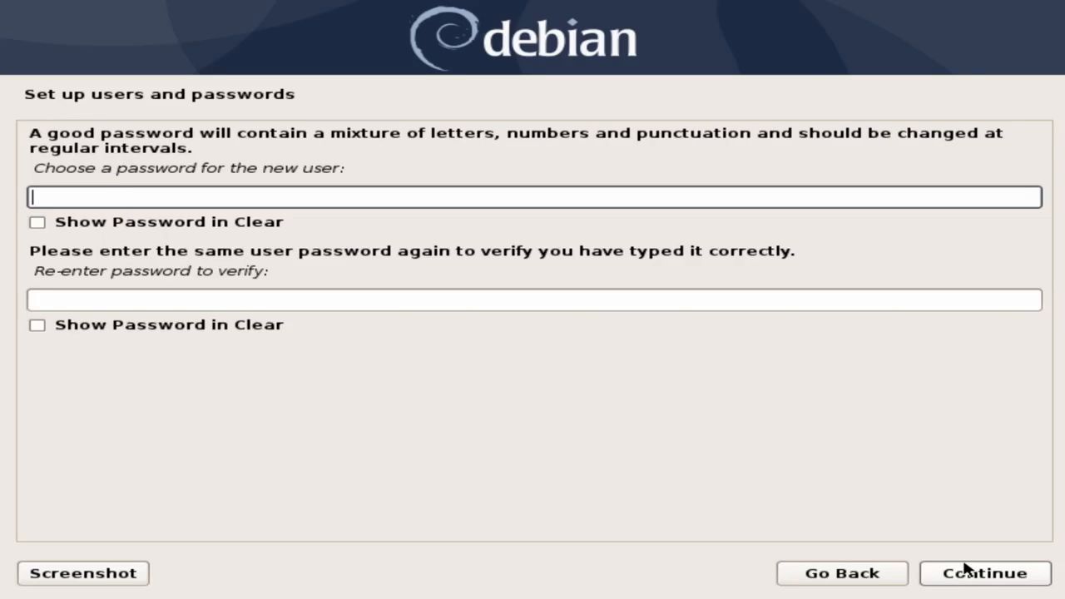
# - Set the new user's password and confirm it
pyautogui.write('*********')
pyautogui.press('Tab')
pyautogui.press('Tab')
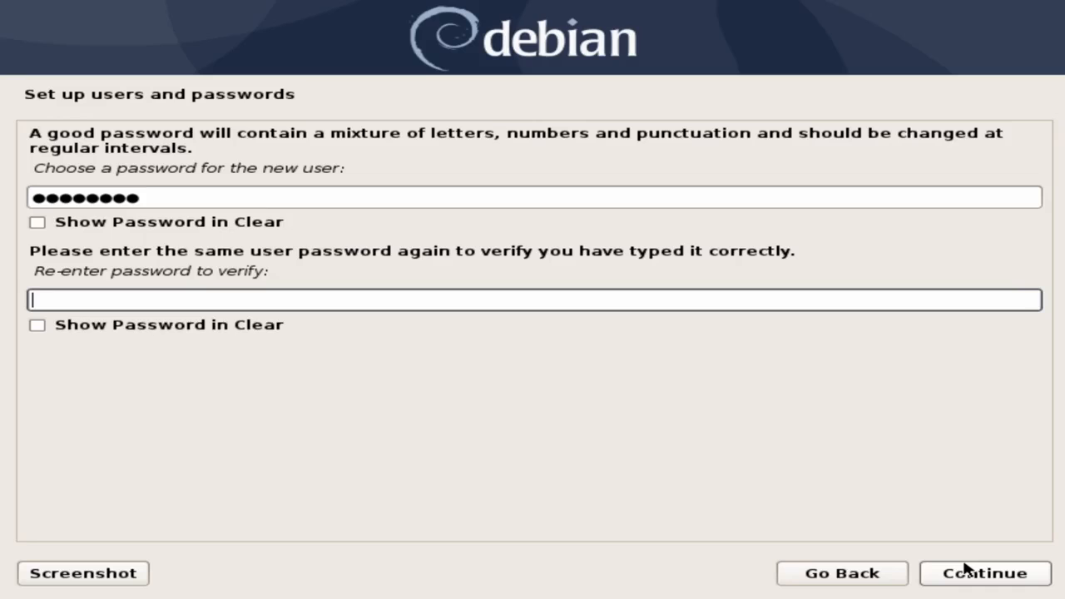
pyautogui.write('*********')
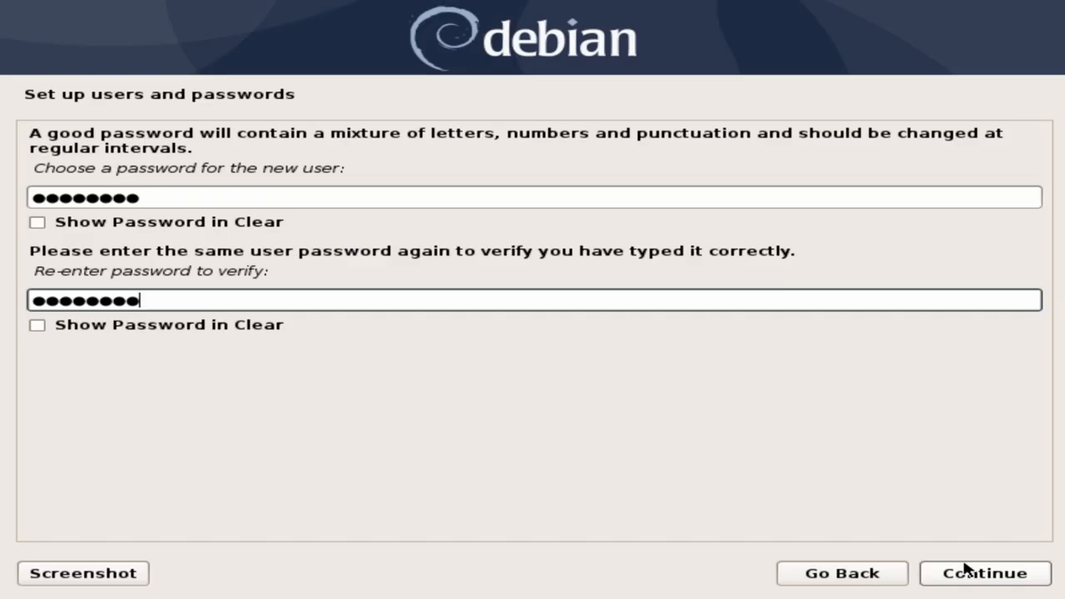
pyautogui.click(1013, 582)
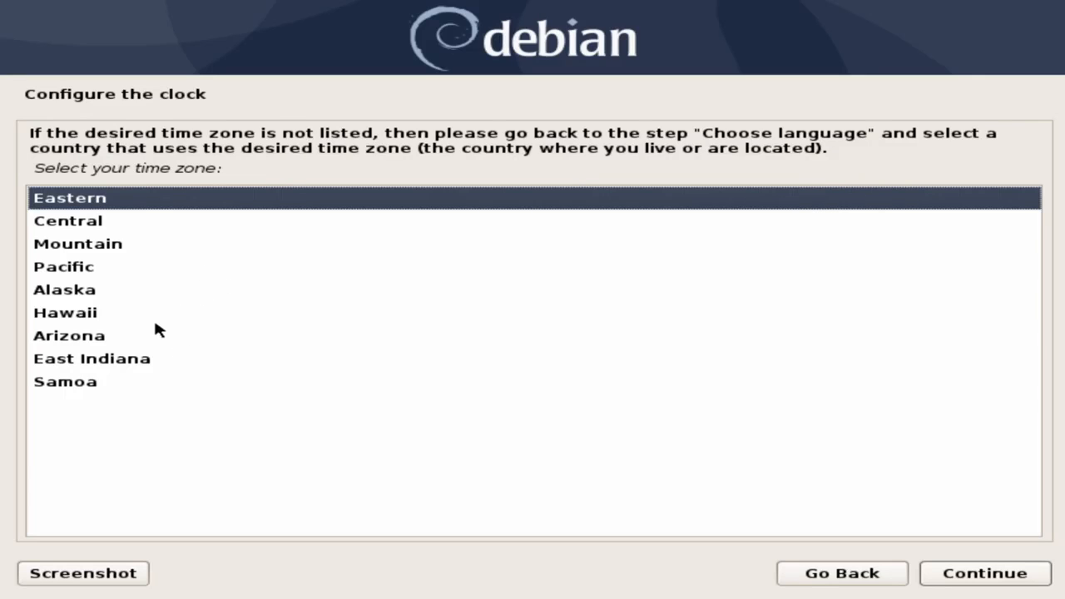
# - Select the Arizona time zone and confirm it
pyautogui.click(107, 335)
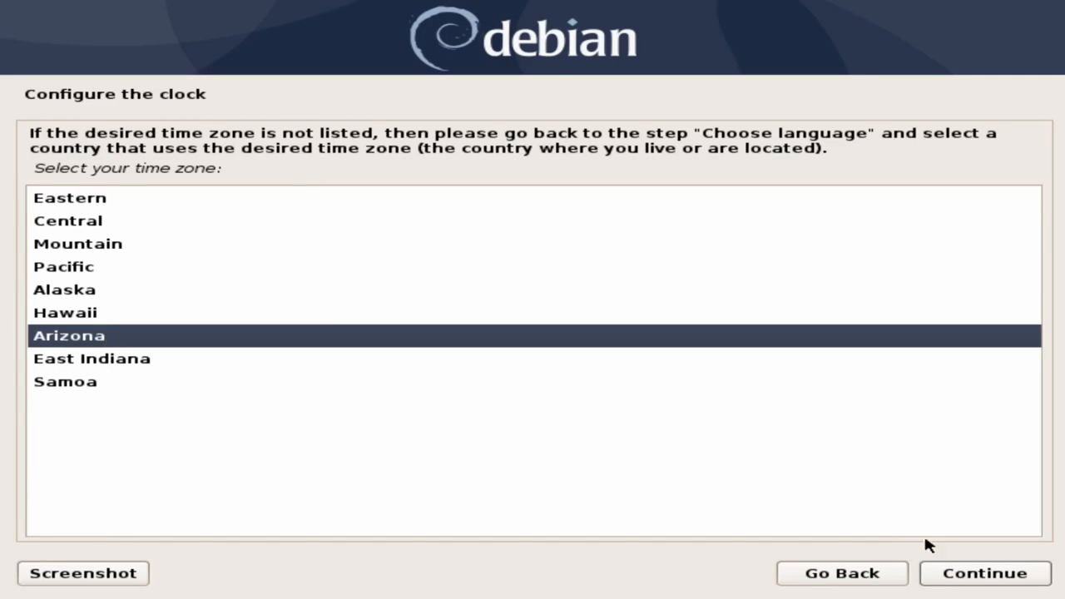
pyautogui.click(952, 572)
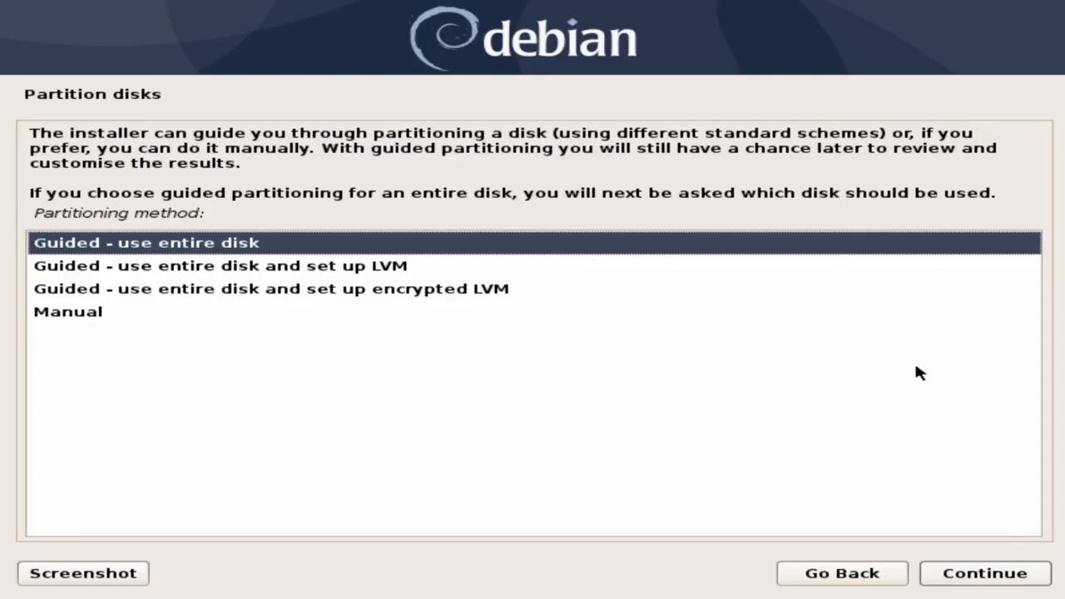
# - Choose guided partitioning of the entire 34.4 GB SCSI3 sda disk
pyautogui.click(963, 574)
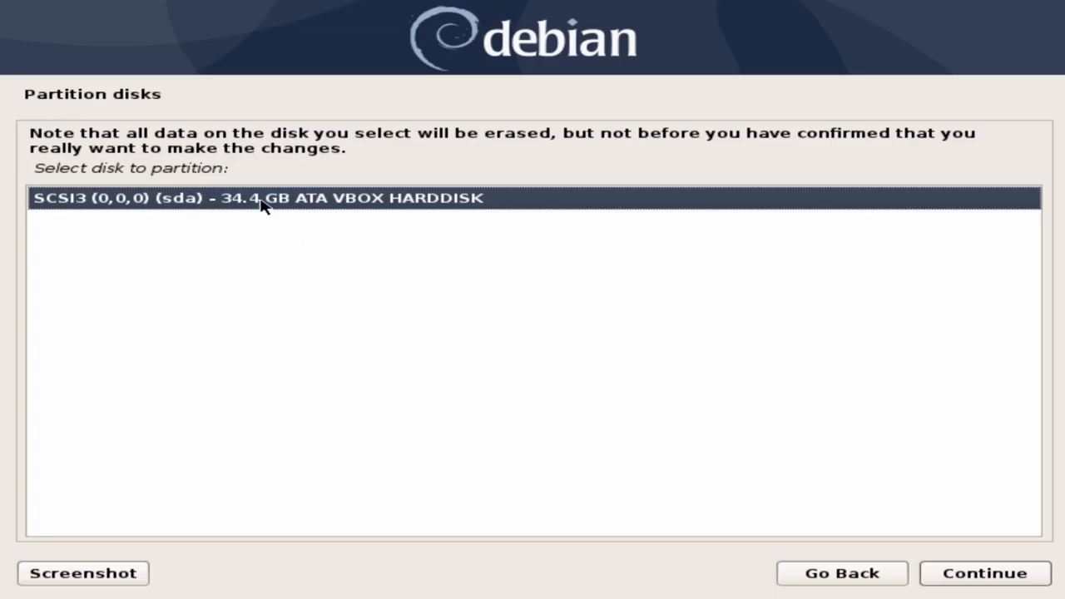
pyautogui.click(325, 204)
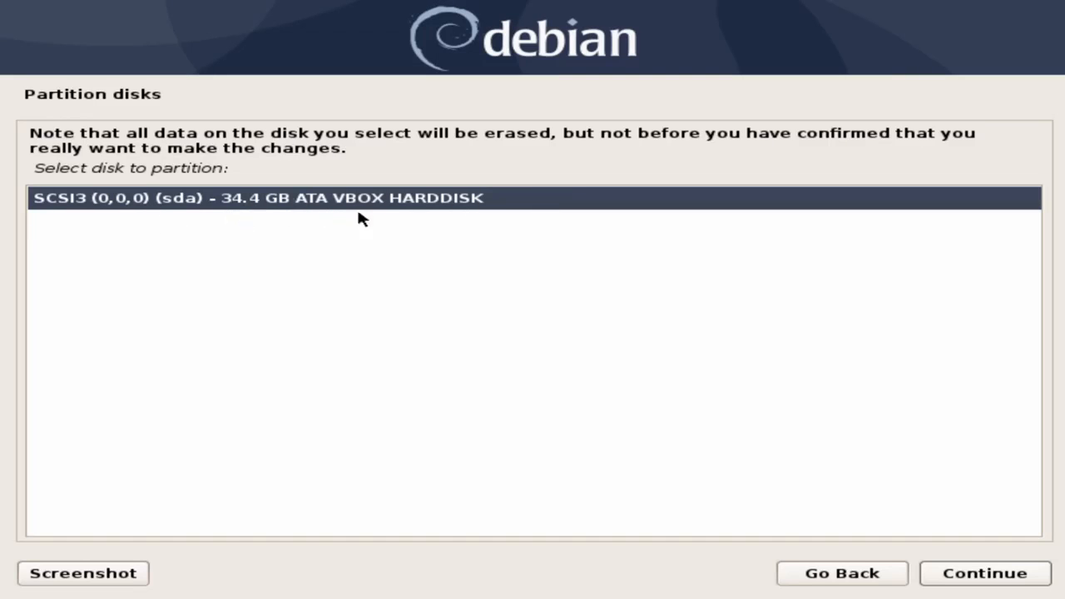
pyautogui.click(980, 578)
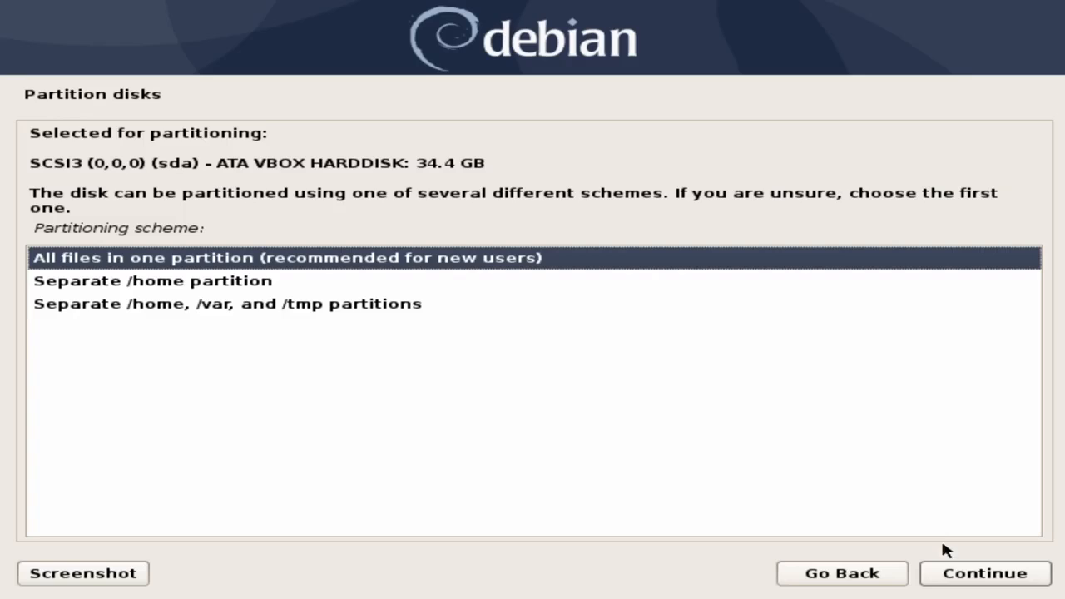
# - Accept 'All files in one partition' and finish partitioning to write changes to disk
pyautogui.click(953, 572)
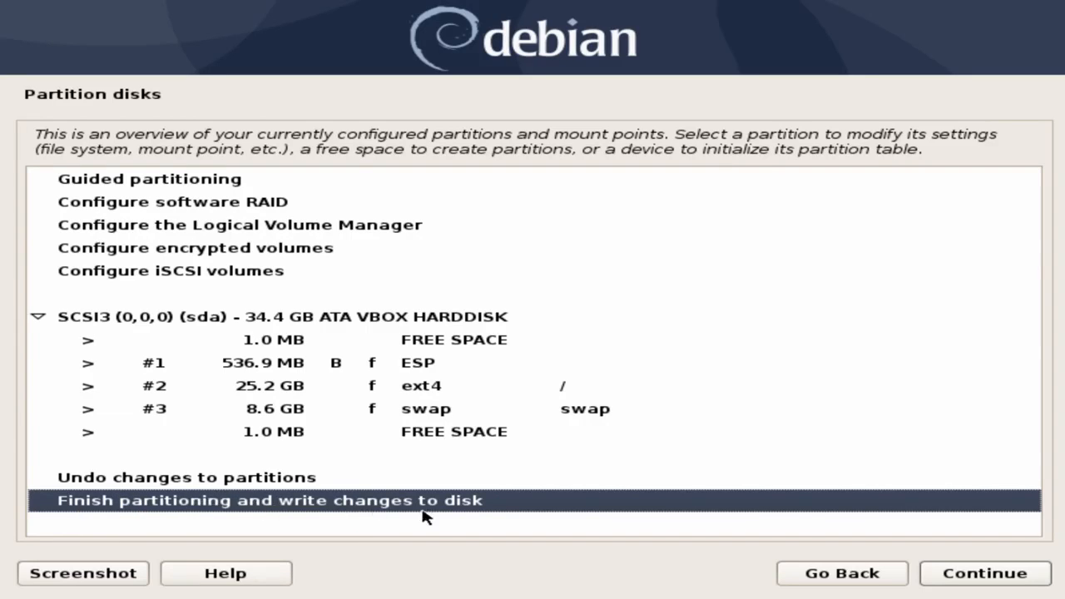
pyautogui.click(955, 576)
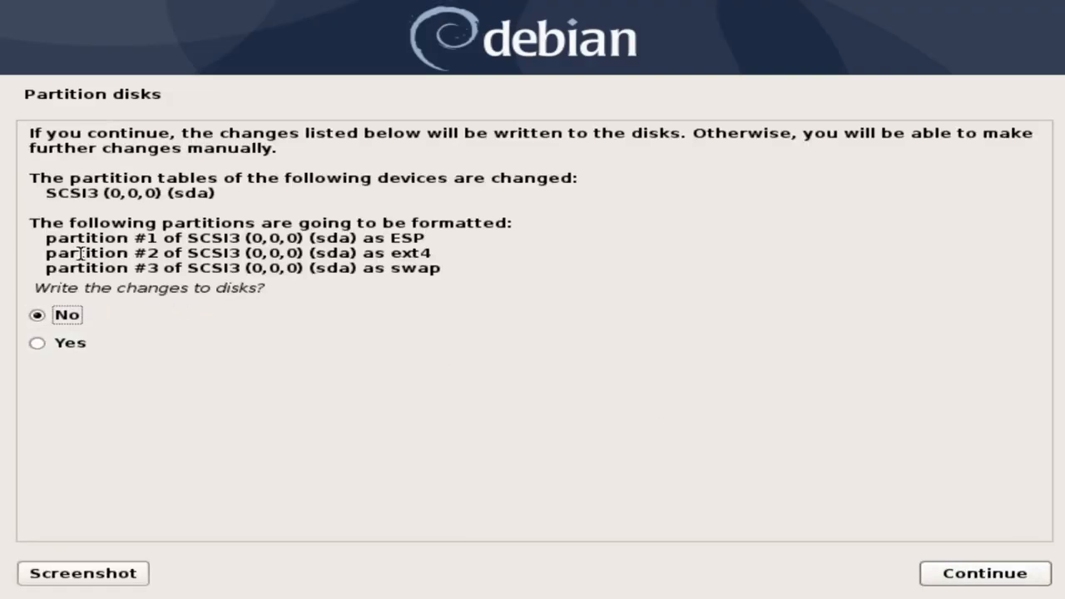
# - Answer Yes to writing the partition changes to sda and start the base install
pyautogui.click(63, 349)
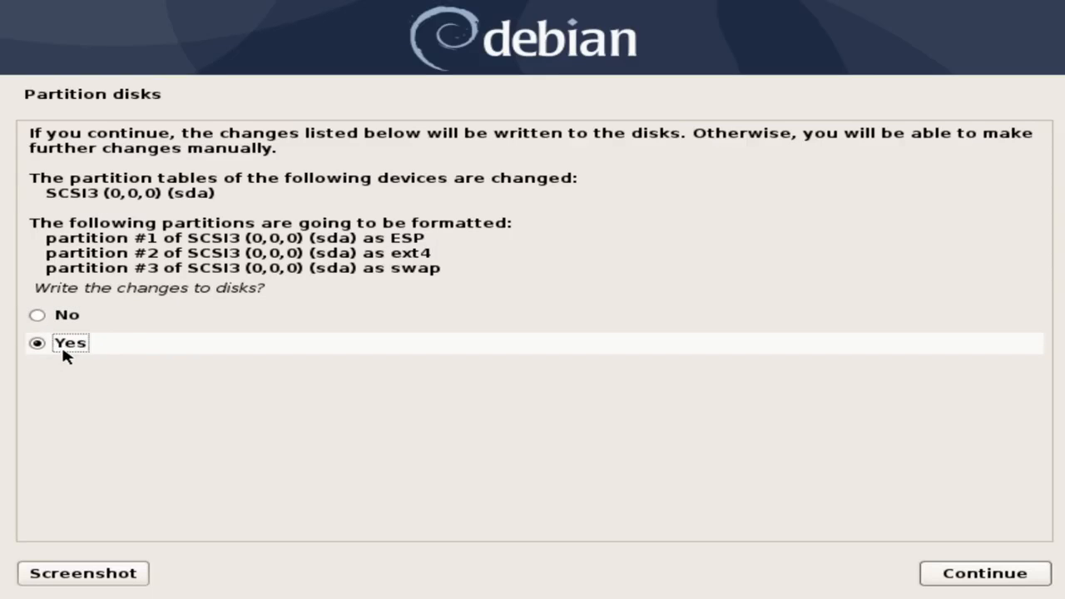
pyautogui.click(1008, 571)
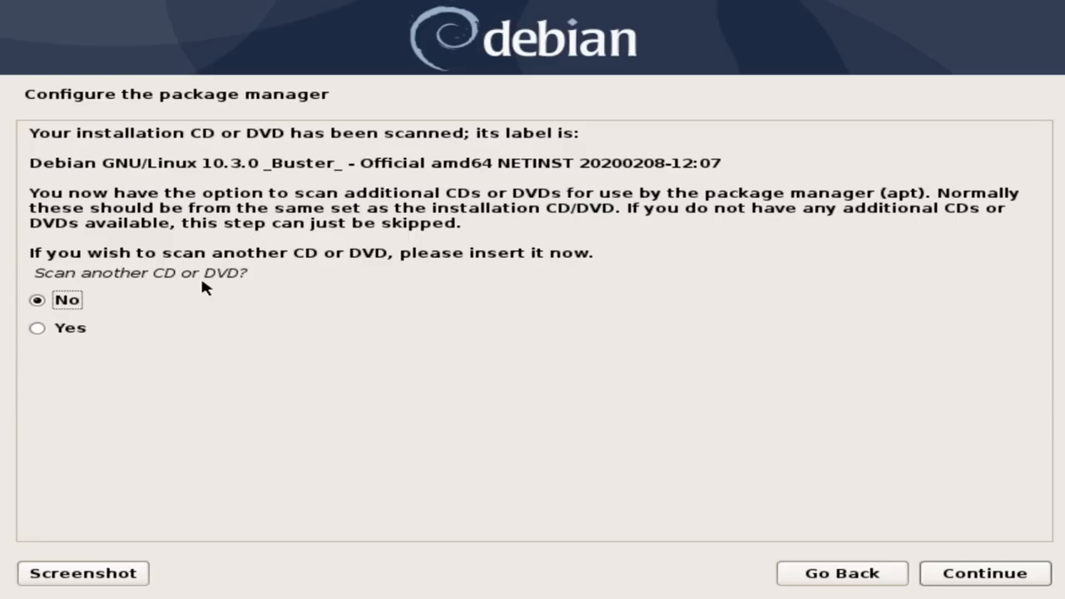
# - Skip scanning another CD and keep the United States deb.debian.org mirror
pyautogui.click(958, 576)
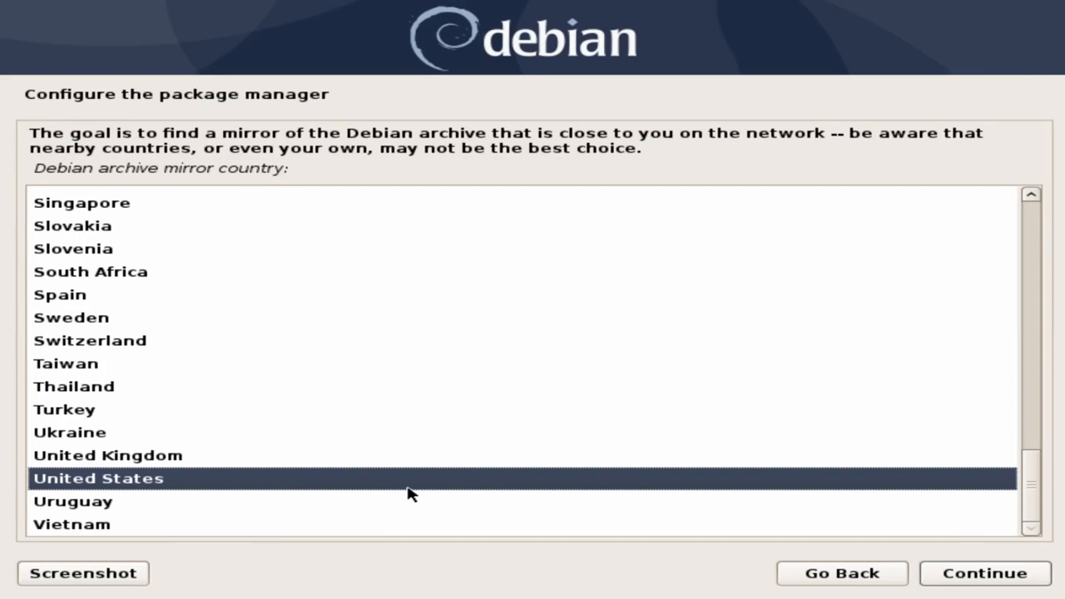
pyautogui.click(958, 576)
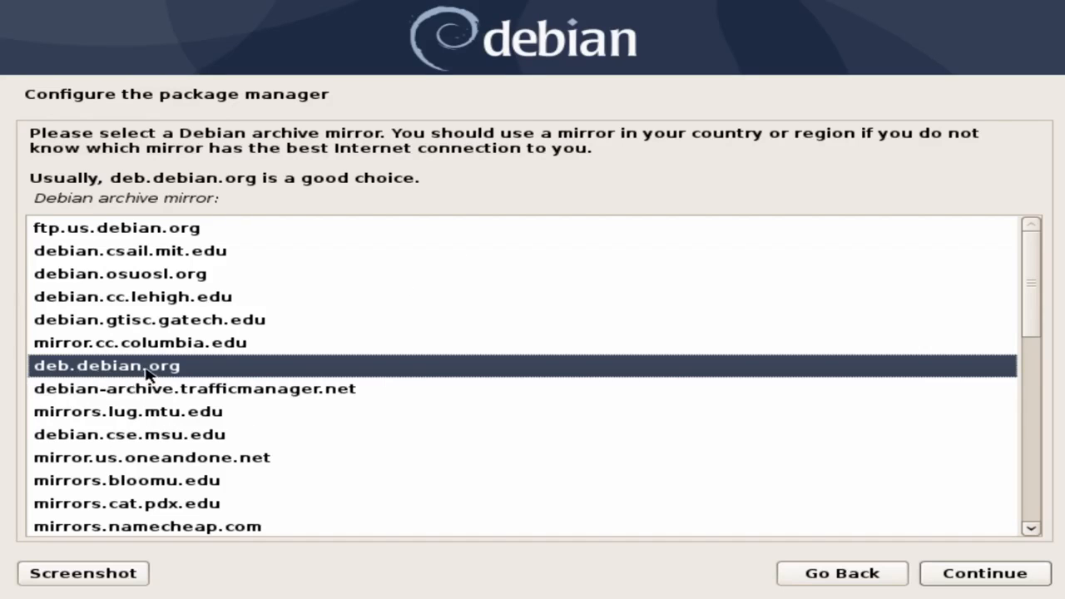
pyautogui.click(960, 572)
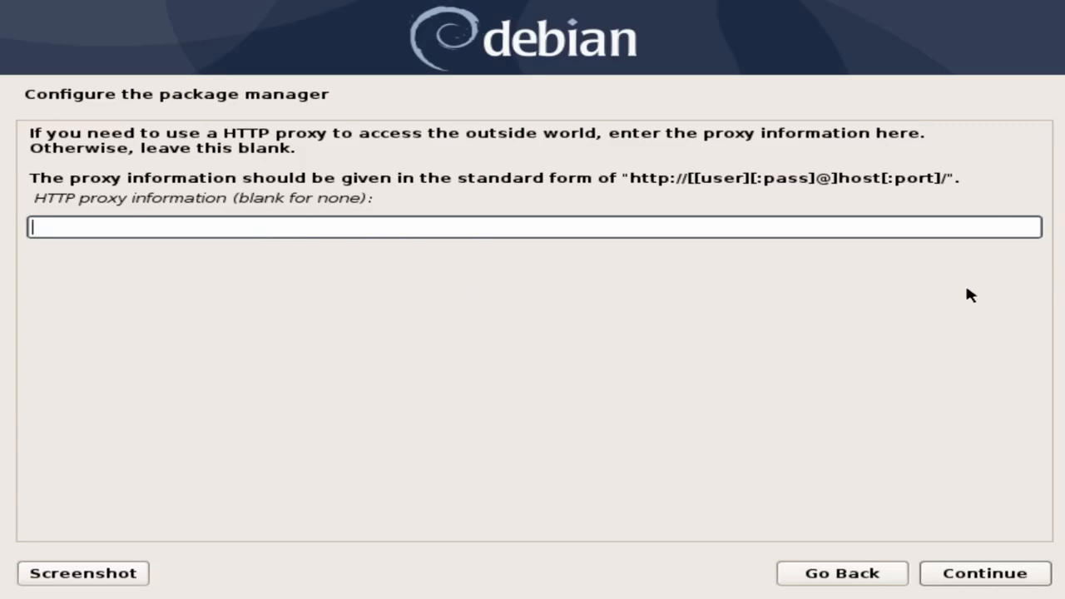
# - Leave the HTTP proxy field blank and continue
pyautogui.moveTo(630, 177); pyautogui.dragTo(946, 191)
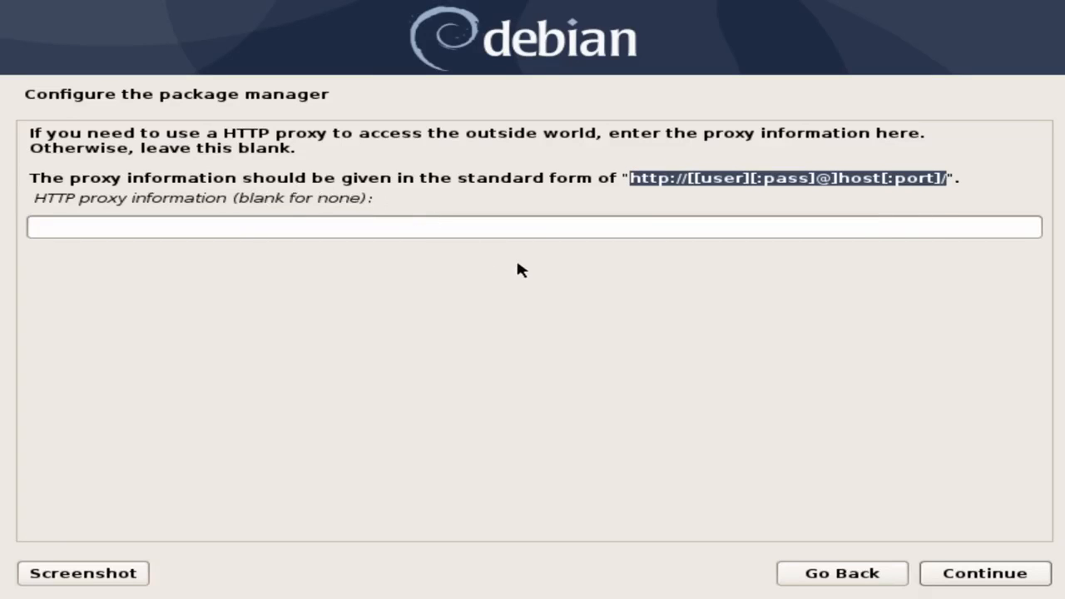
pyautogui.click(545, 230)
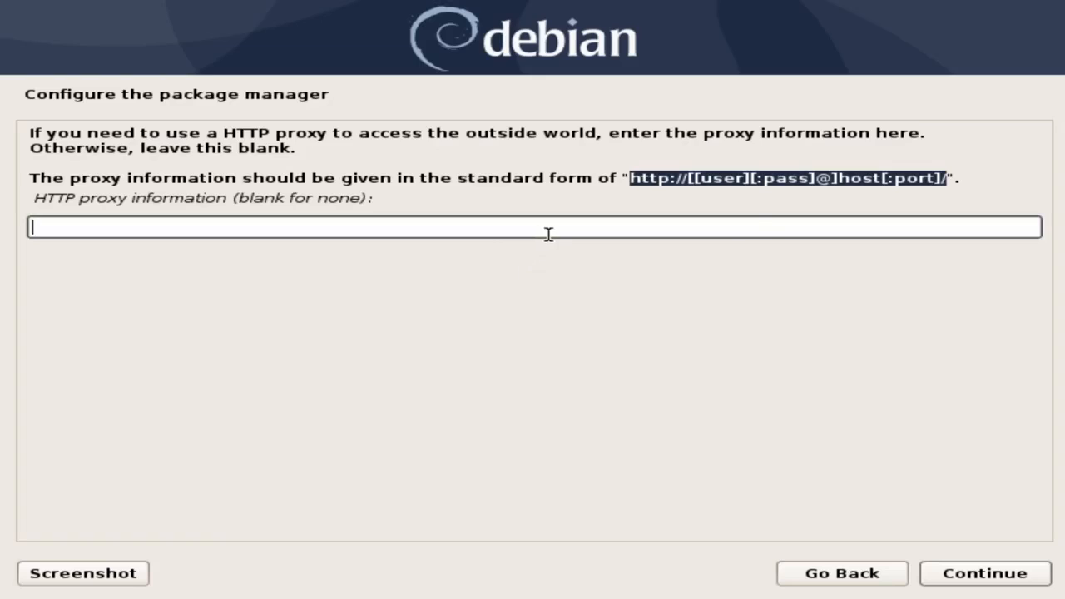
pyautogui.click(1007, 574)
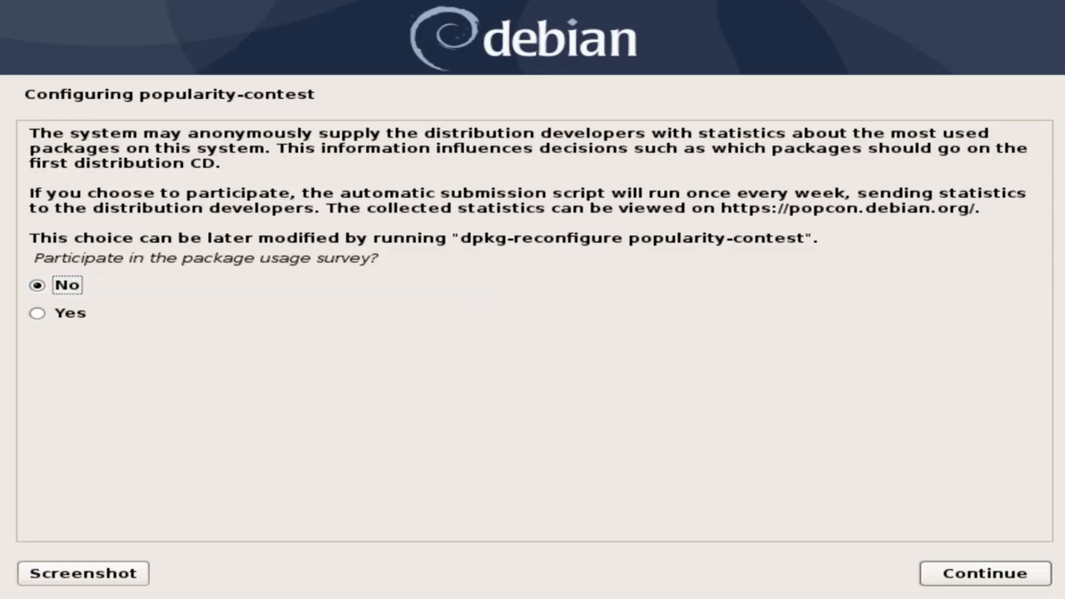
# - Keep No on the popularity-contest page and move on to software selection
pyautogui.click(984, 574)
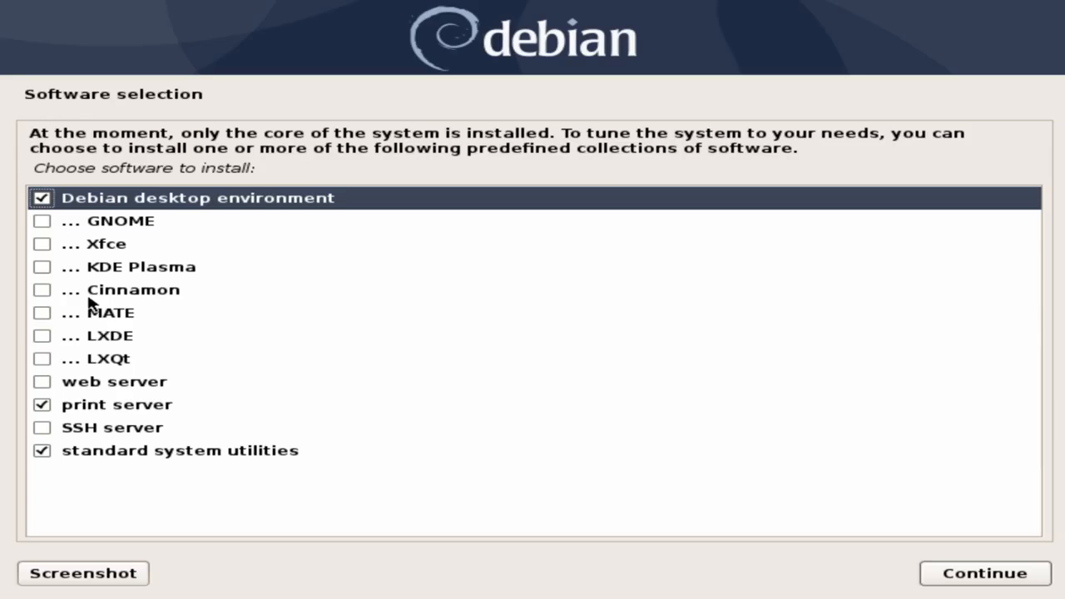
# - Add KDE Plasma to the selected software collections and start the installation
pyautogui.click(42, 267)
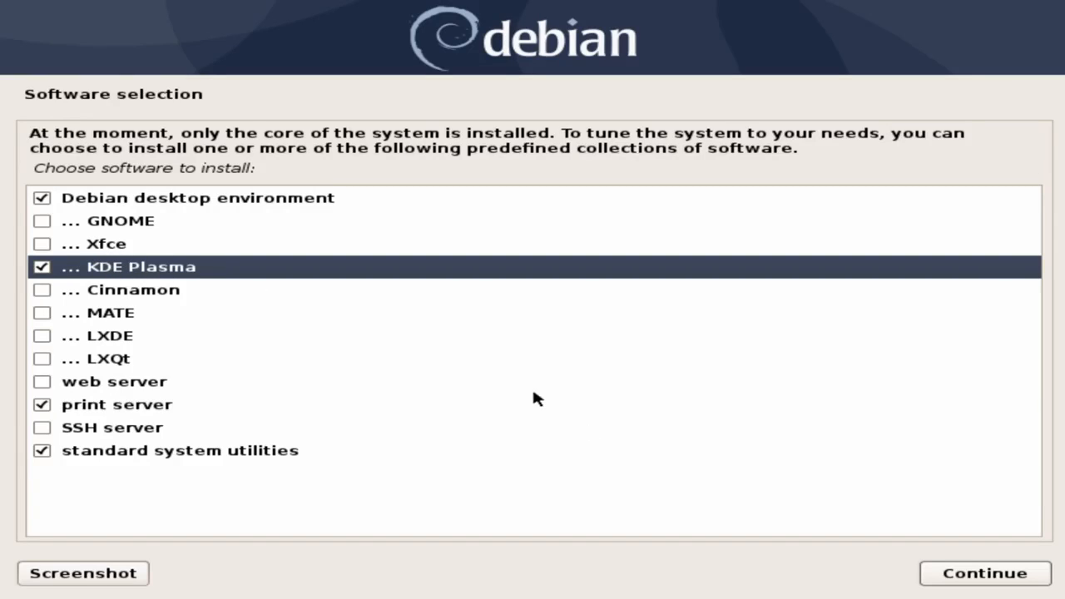
pyautogui.click(967, 576)
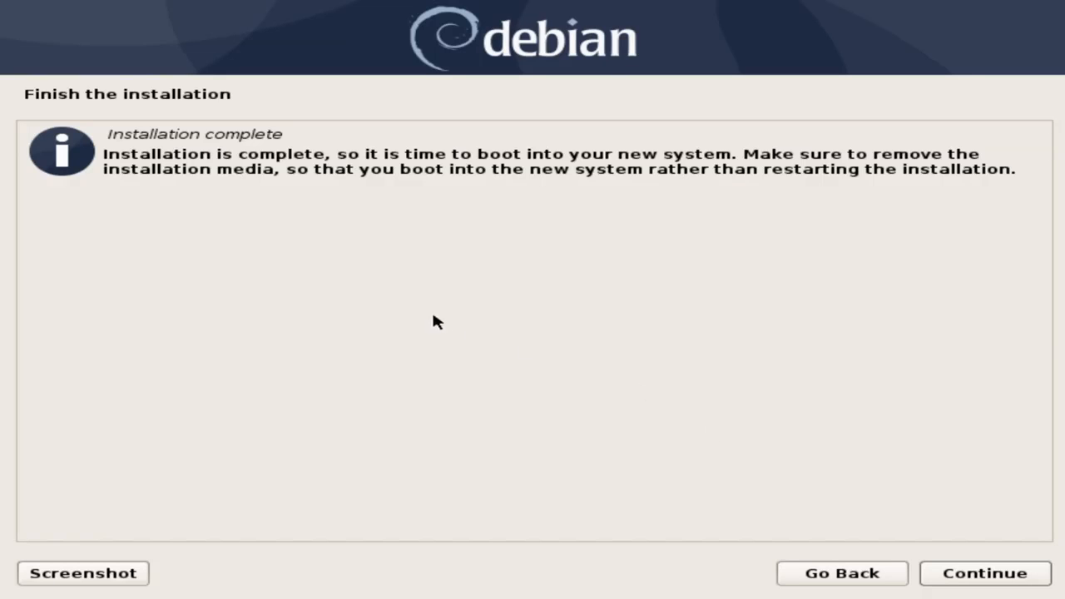
# - Continue past the Installation complete screen to reboot into the new system
pyautogui.click(957, 571)
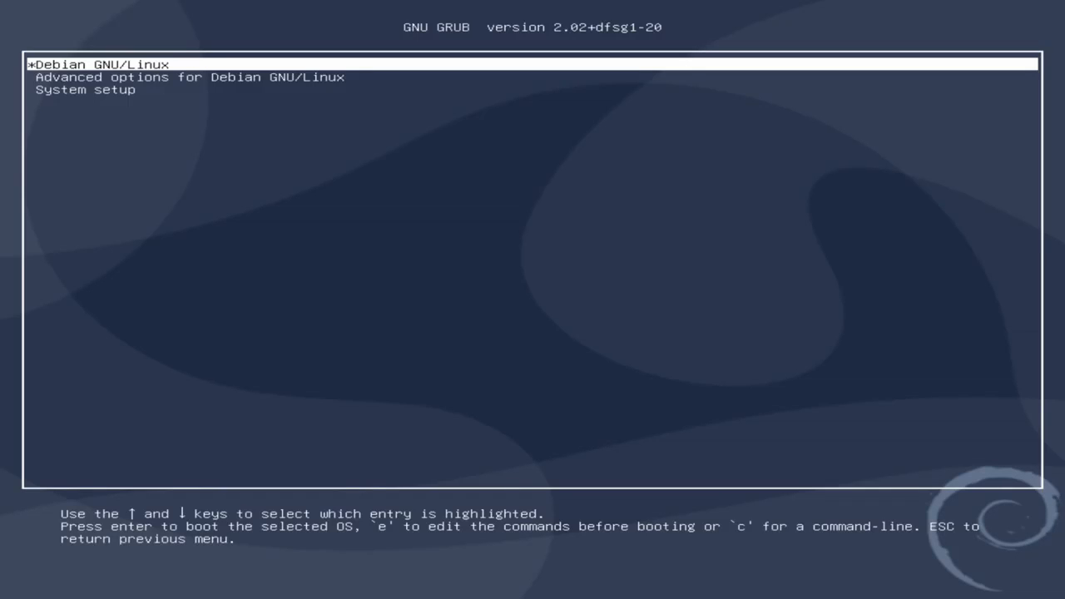
# - Boot the default Debian GNU/Linux entry from the GRUB menu
pyautogui.press('Return')
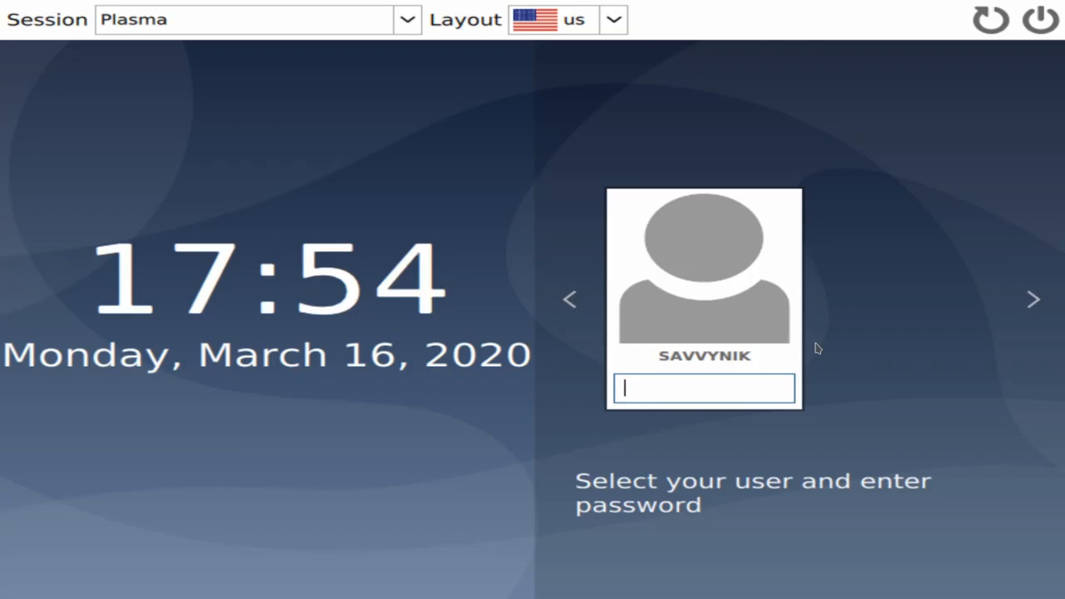
# - Enter the user's password at the SDDM screen to log into Plasma
pyautogui.write('********')
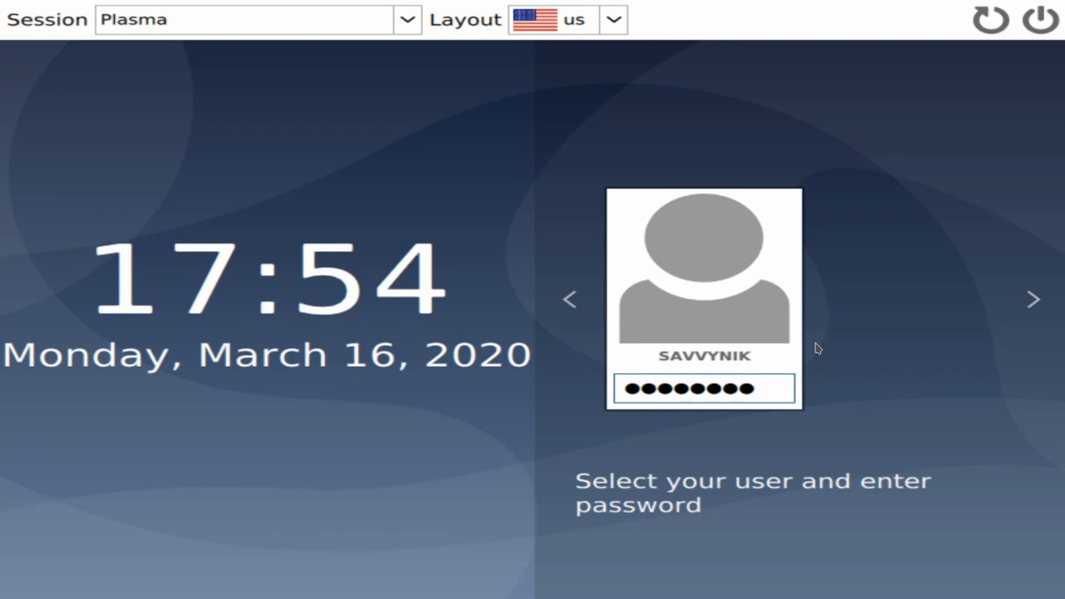
pyautogui.press('Return')
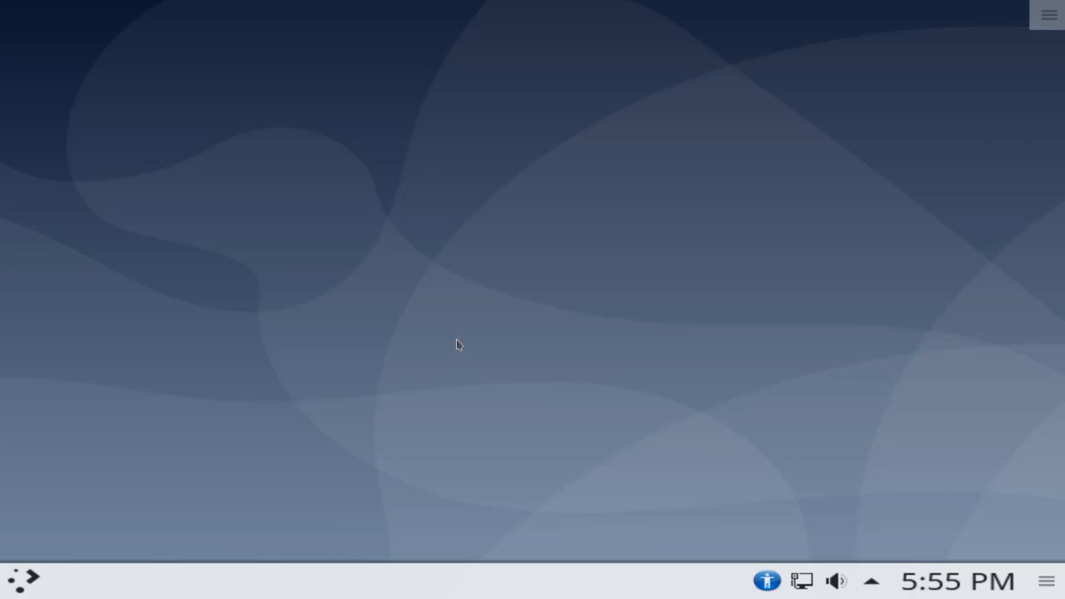
# - Open the desktop toolbox menu with Add Widgets, Activities, Configure Desktop, Lock Screen and Leave
pyautogui.click(1043, 19)
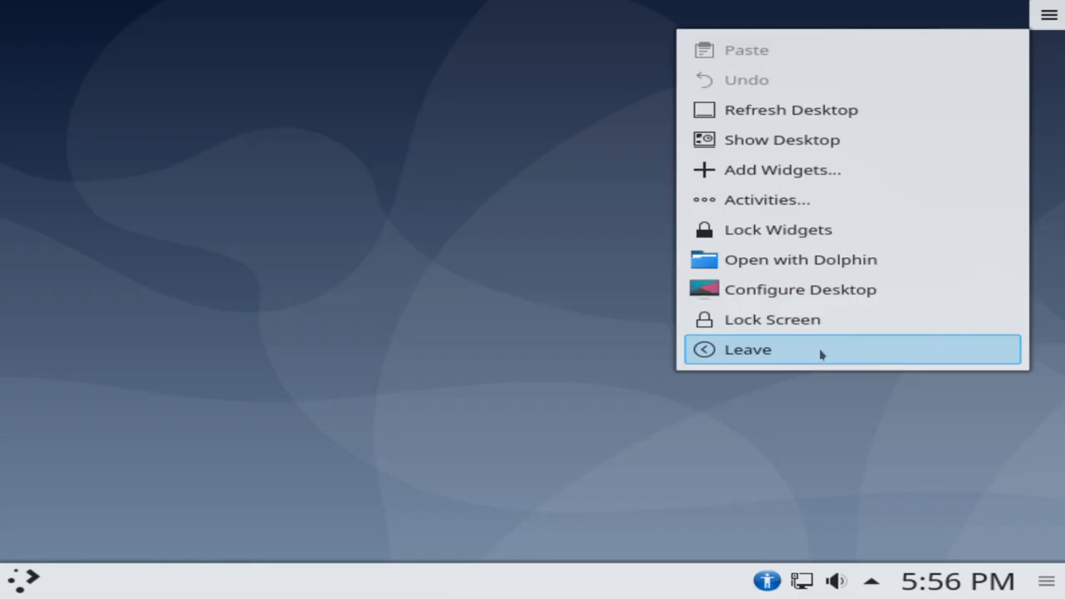
# - Dismiss the desktop menu and put the bottom panel into edit mode to inspect its widgets
pyautogui.click(952, 494)
pyautogui.click(1046, 582)
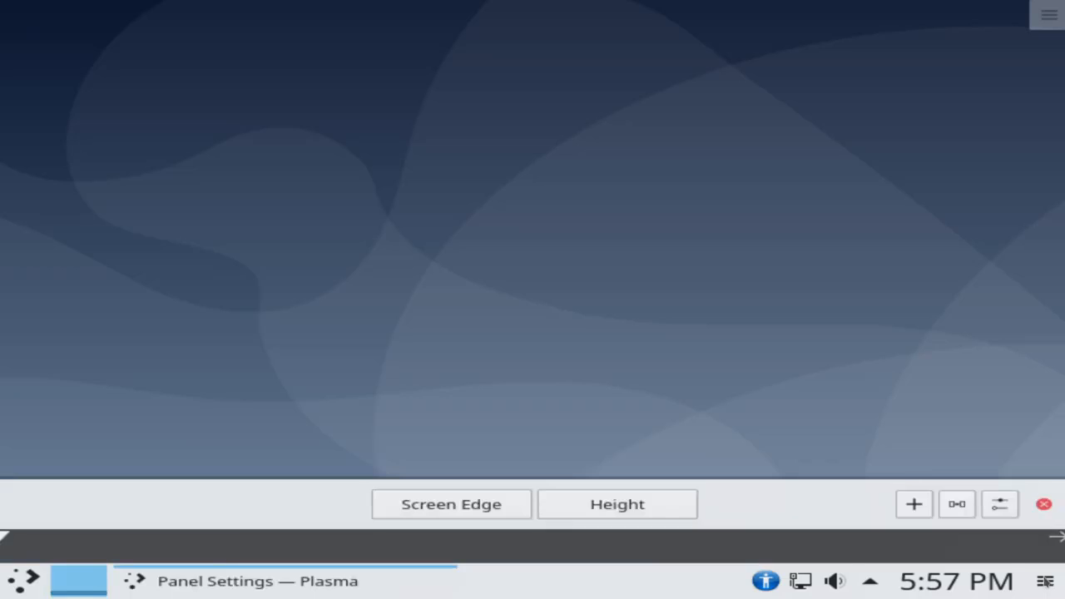
pyautogui.moveTo(426, 580)
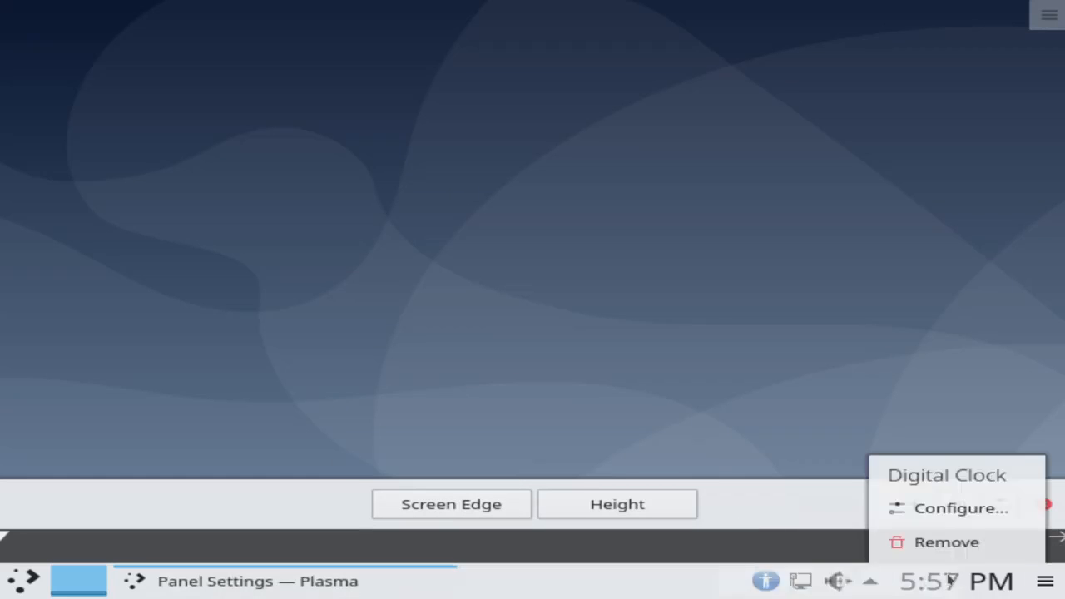
pyautogui.moveTo(774, 581)
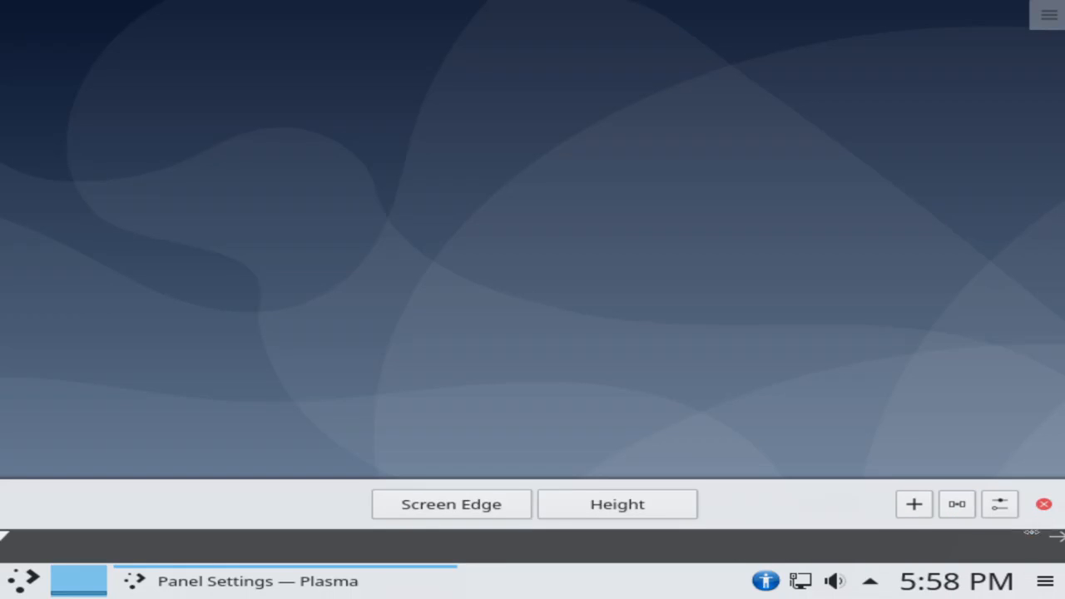
# - Leave panel edit mode and view the current month's calendar from the panel clock
pyautogui.click(1043, 504)
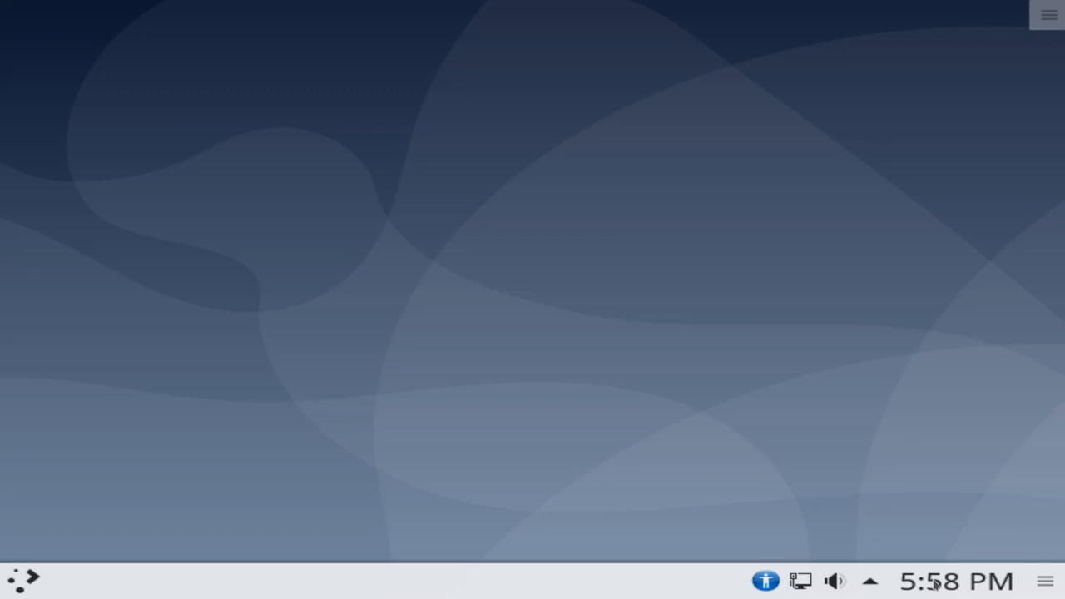
pyautogui.moveTo(935, 585)
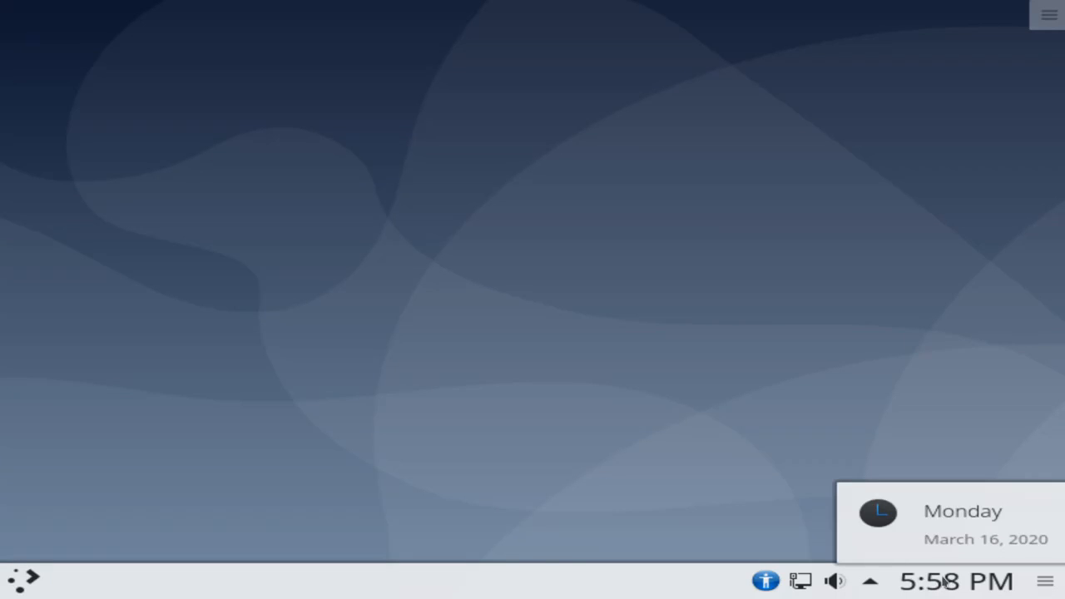
pyautogui.click(943, 583)
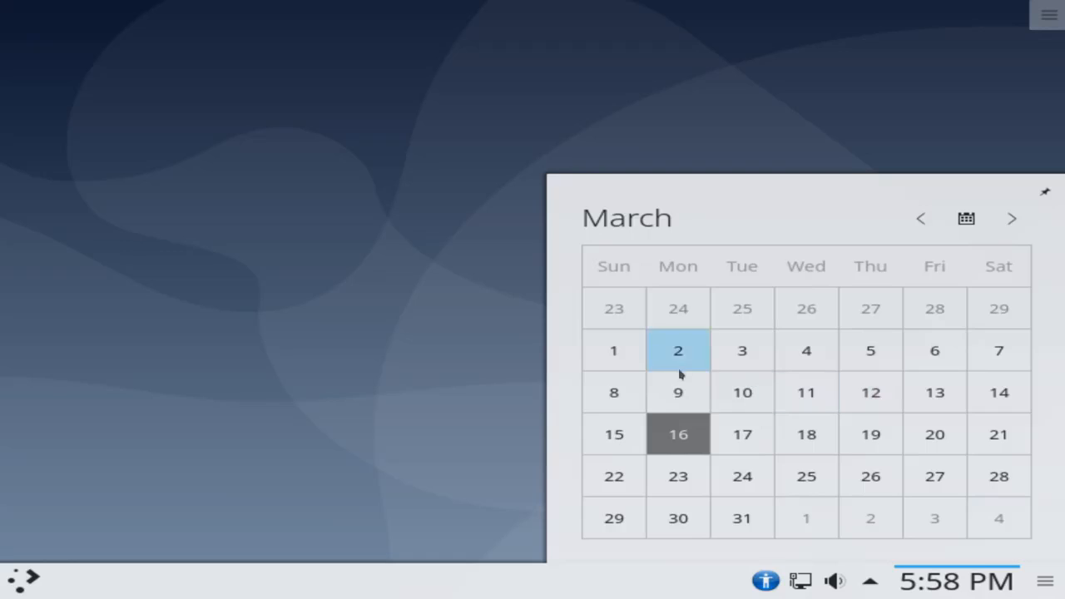
pyautogui.click(1044, 193)
# - Check tray status items and audio: output 45%, microphone 67%, no applications using audio
pyautogui.click(870, 585)
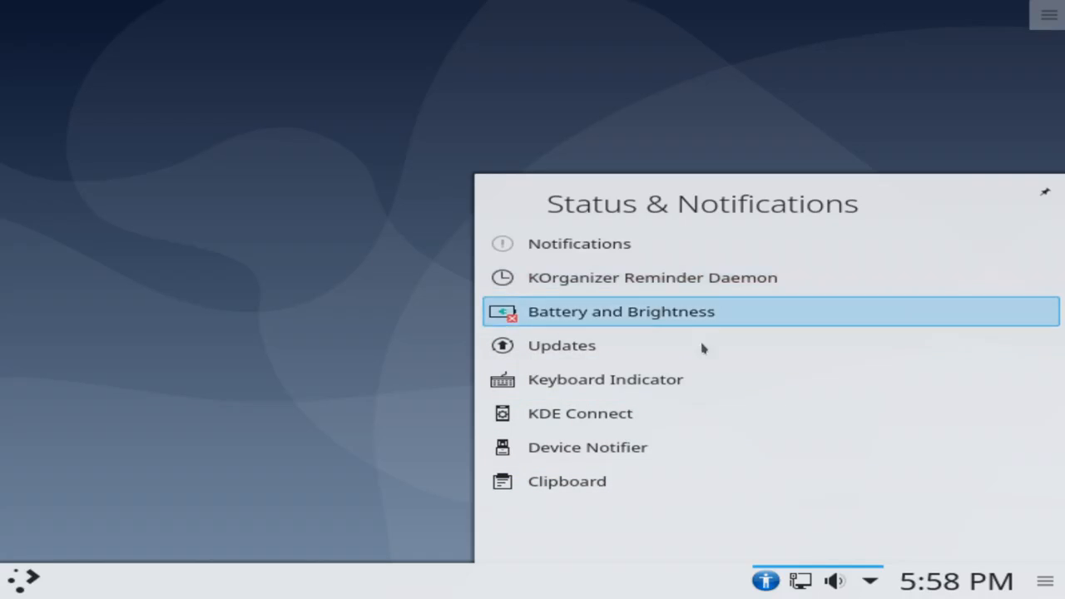
pyautogui.click(870, 583)
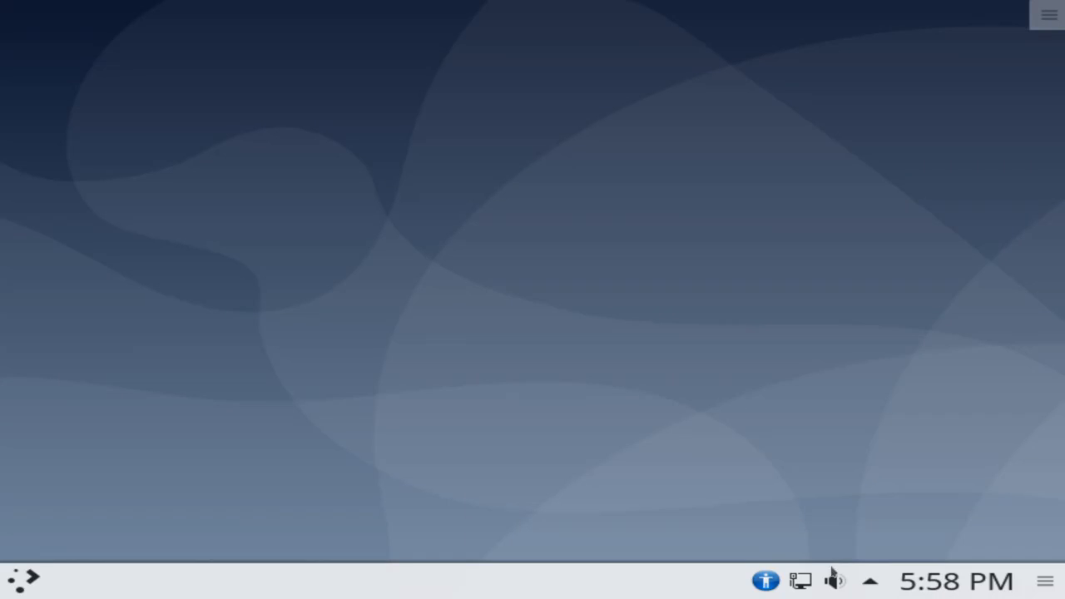
pyautogui.click(835, 579)
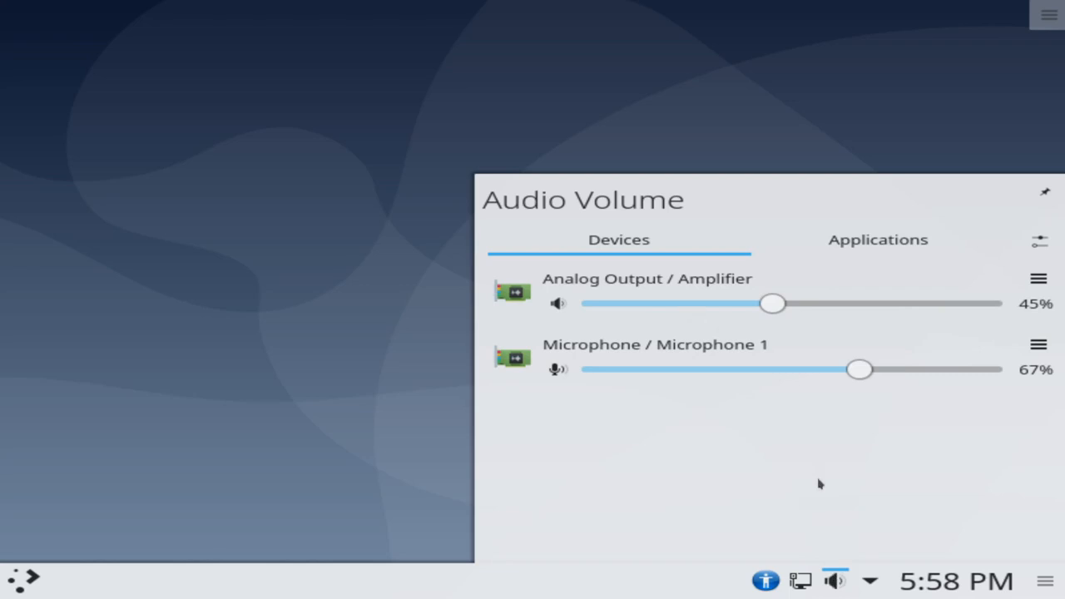
pyautogui.click(869, 246)
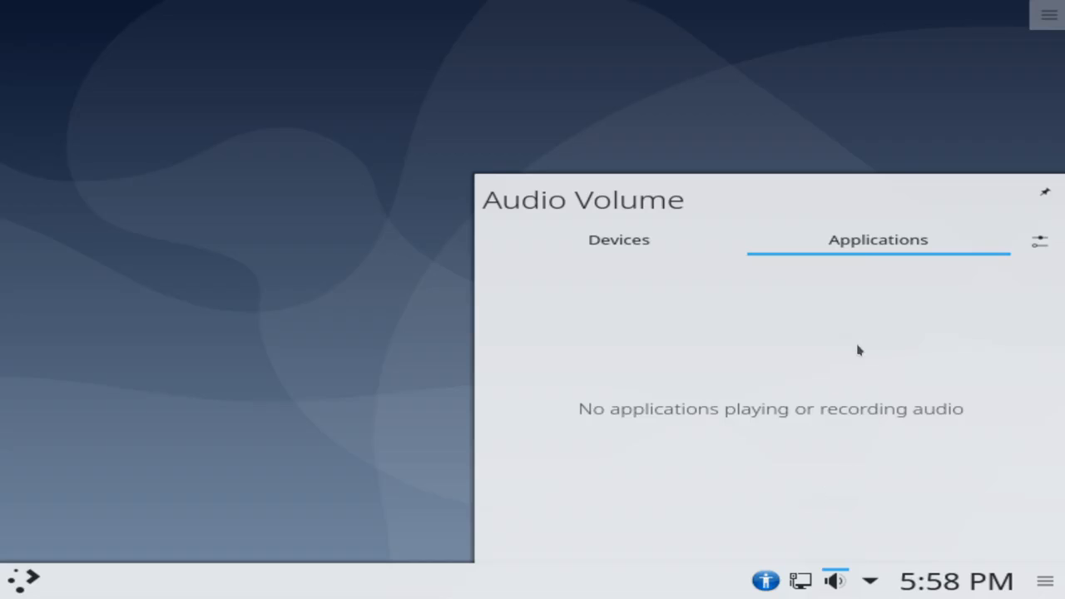
pyautogui.click(836, 585)
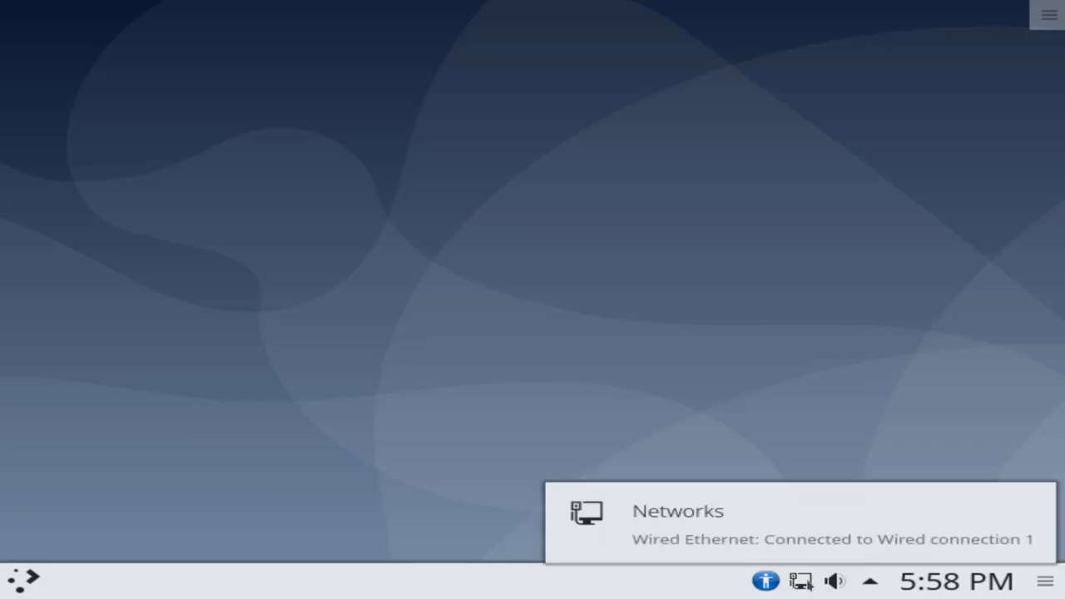
pyautogui.click(801, 581)
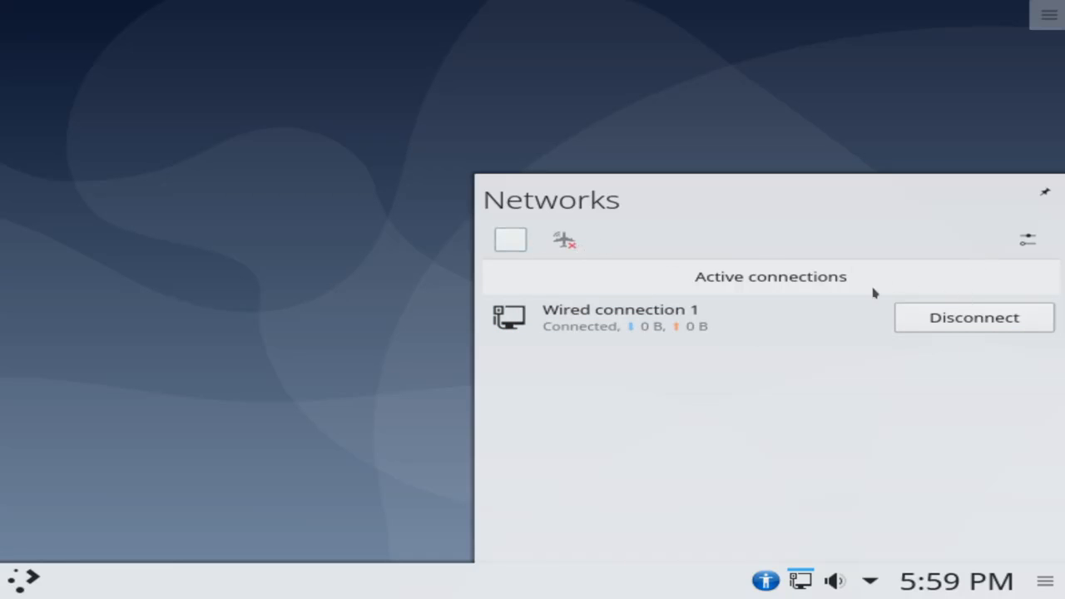
pyautogui.click(1027, 240)
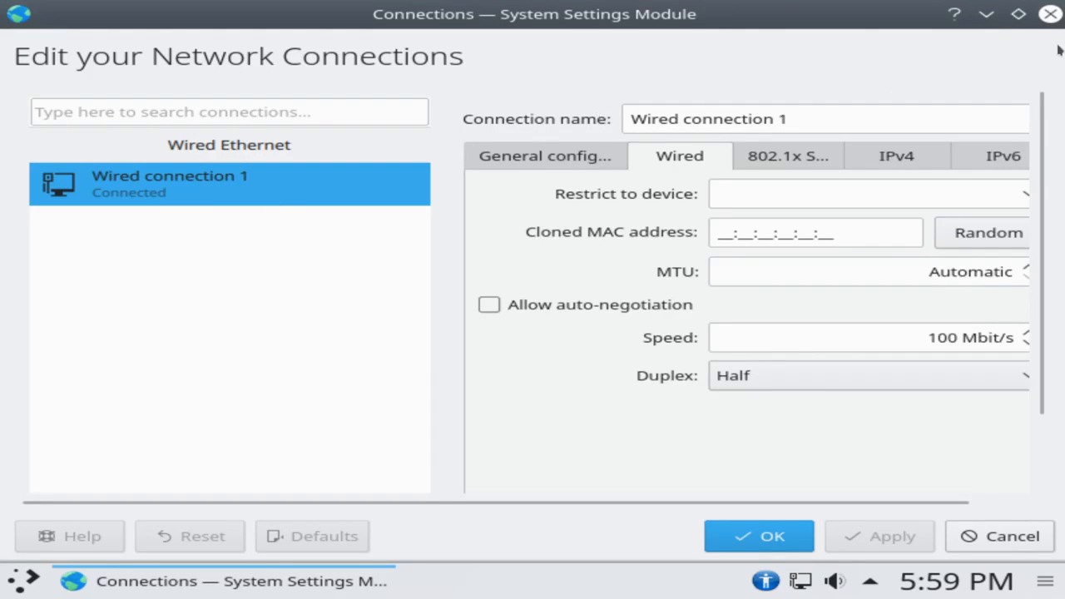
pyautogui.click(1050, 14)
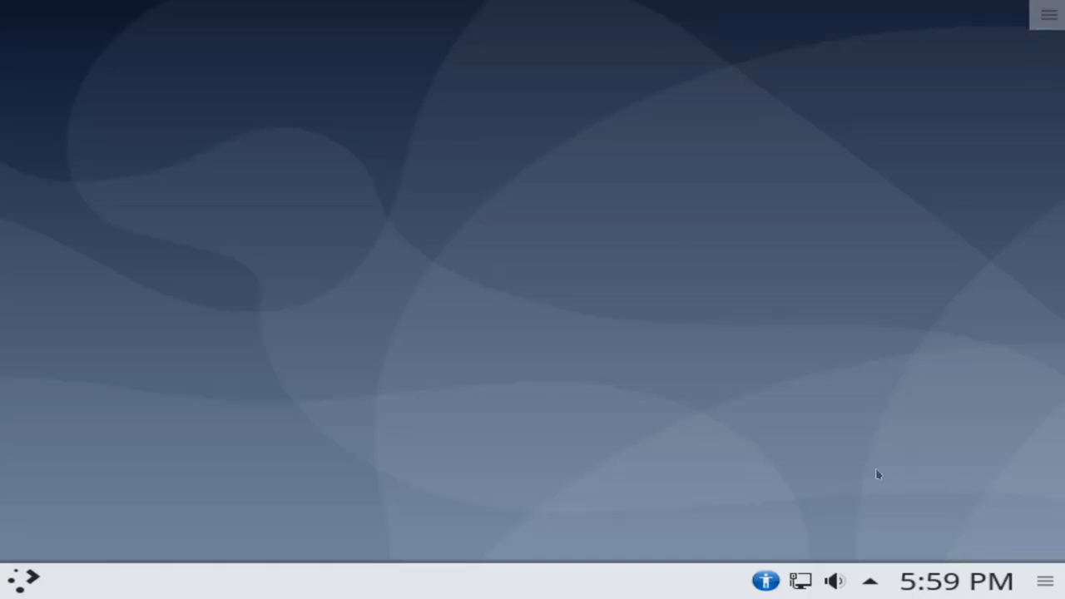
pyautogui.click(765, 580)
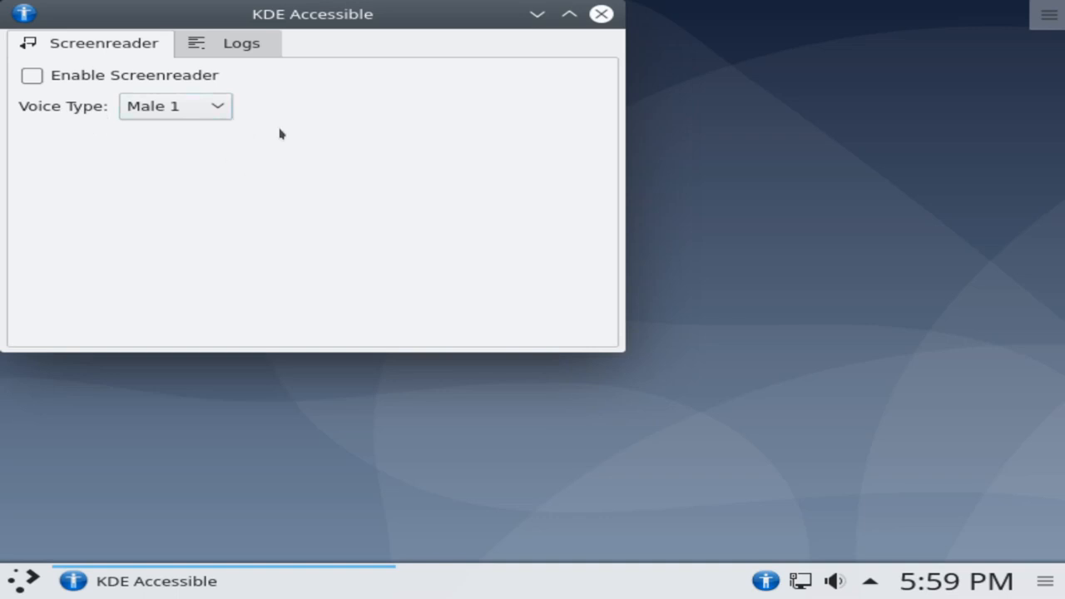
pyautogui.click(601, 14)
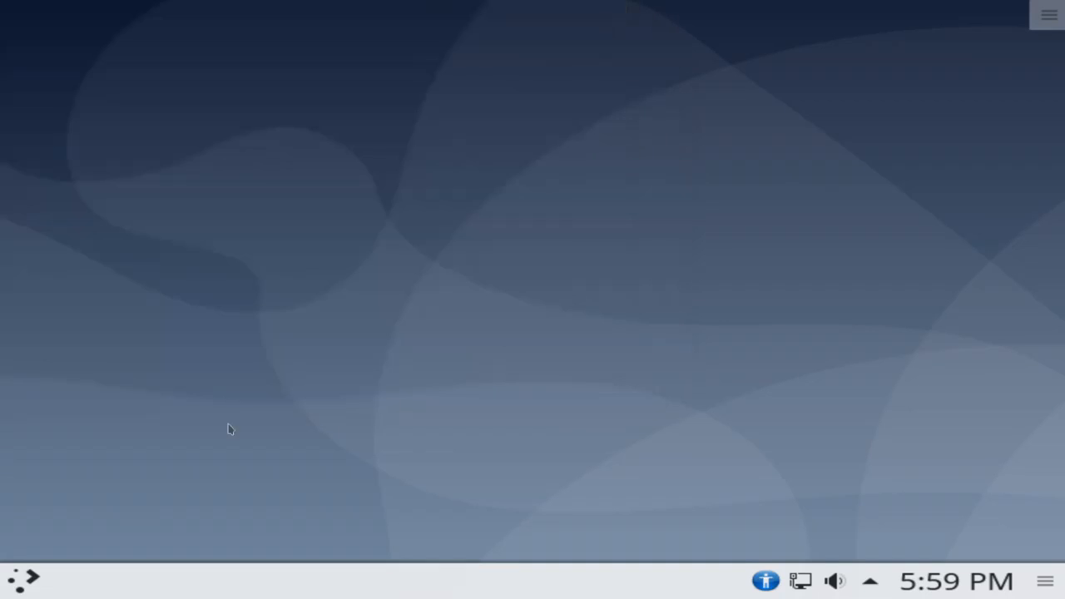
# - Browse the launcher's Office applications and view the Formula Editor context menu
pyautogui.click(20, 585)
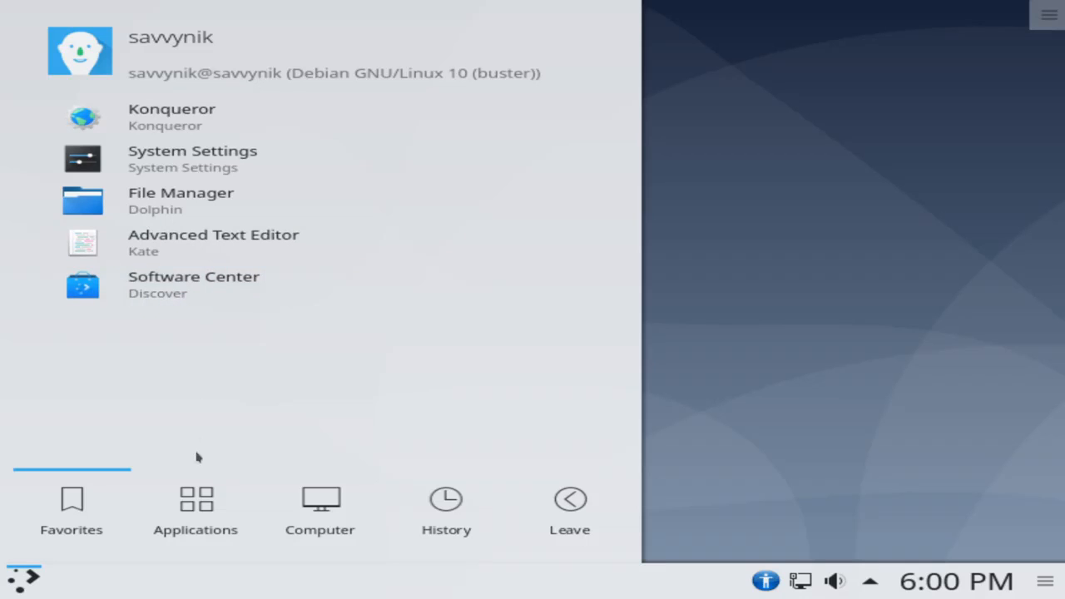
pyautogui.click(208, 500)
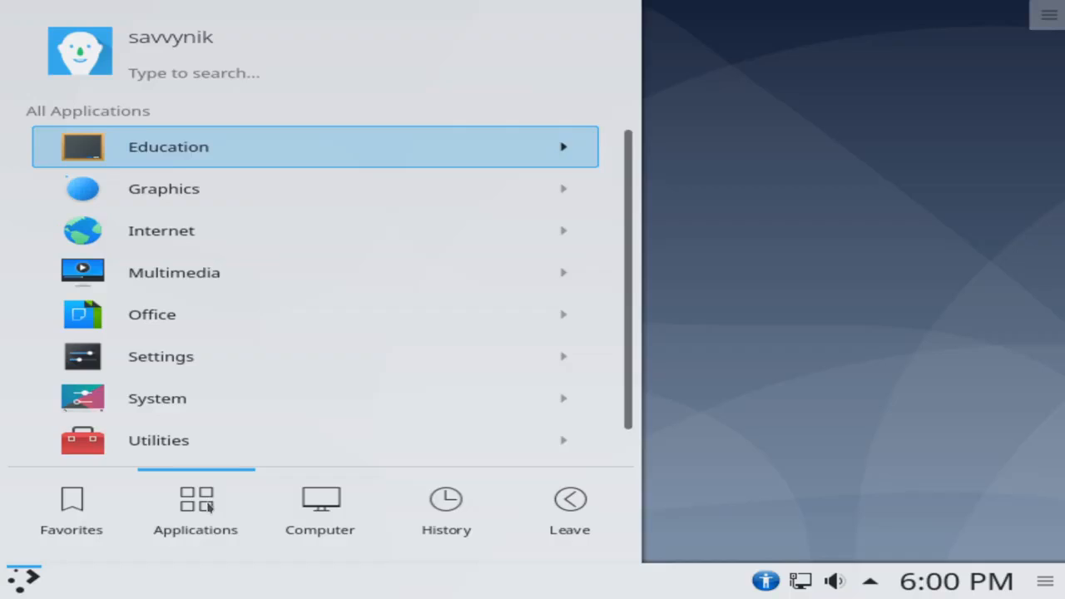
pyautogui.scroll(-1, 226, 273)
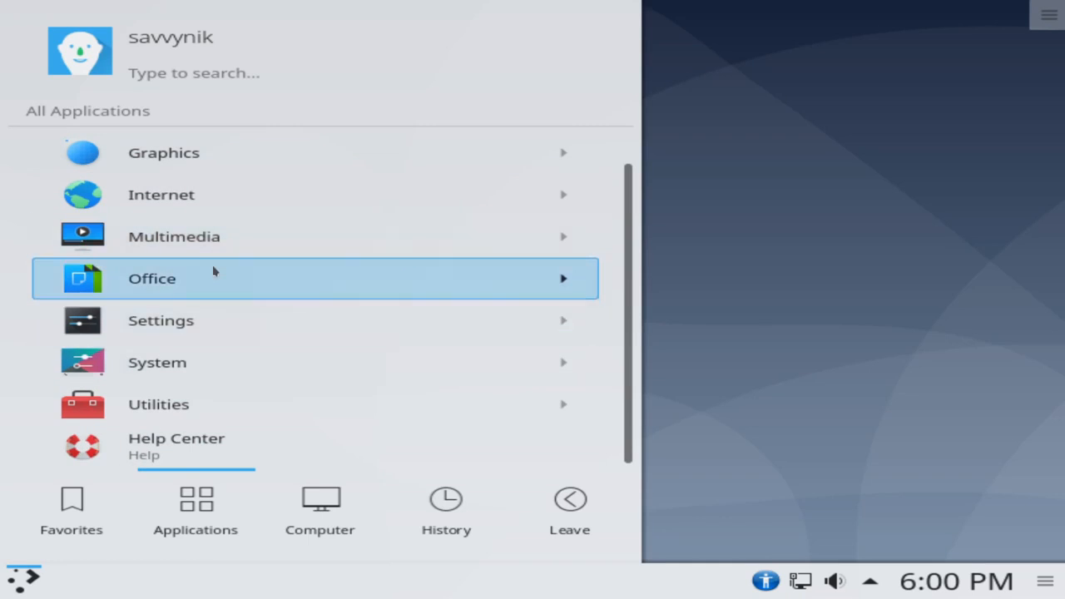
pyautogui.click(216, 282)
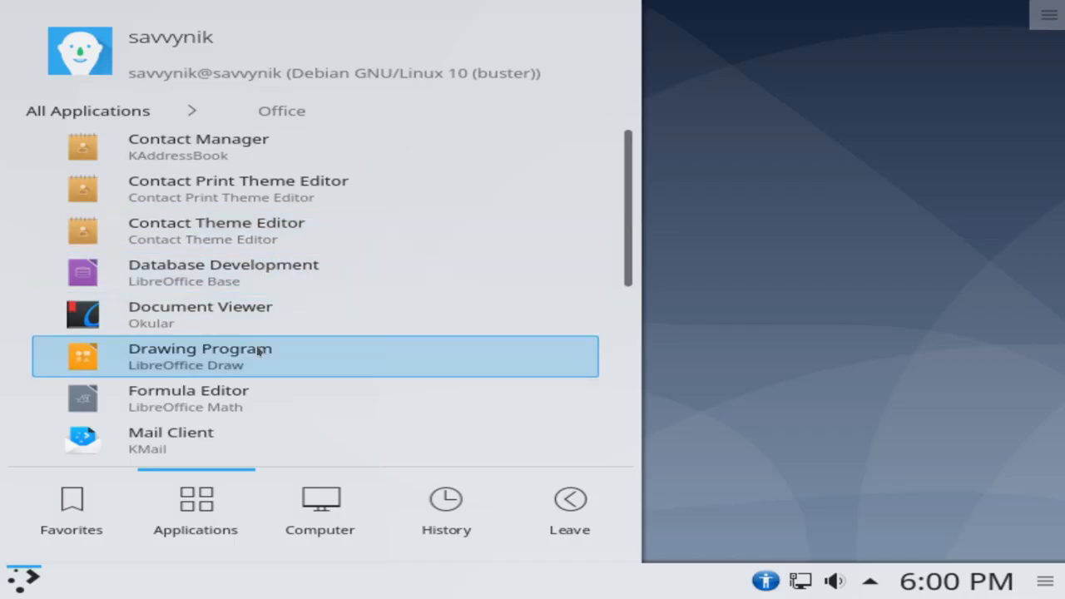
pyautogui.rightClick(225, 381)
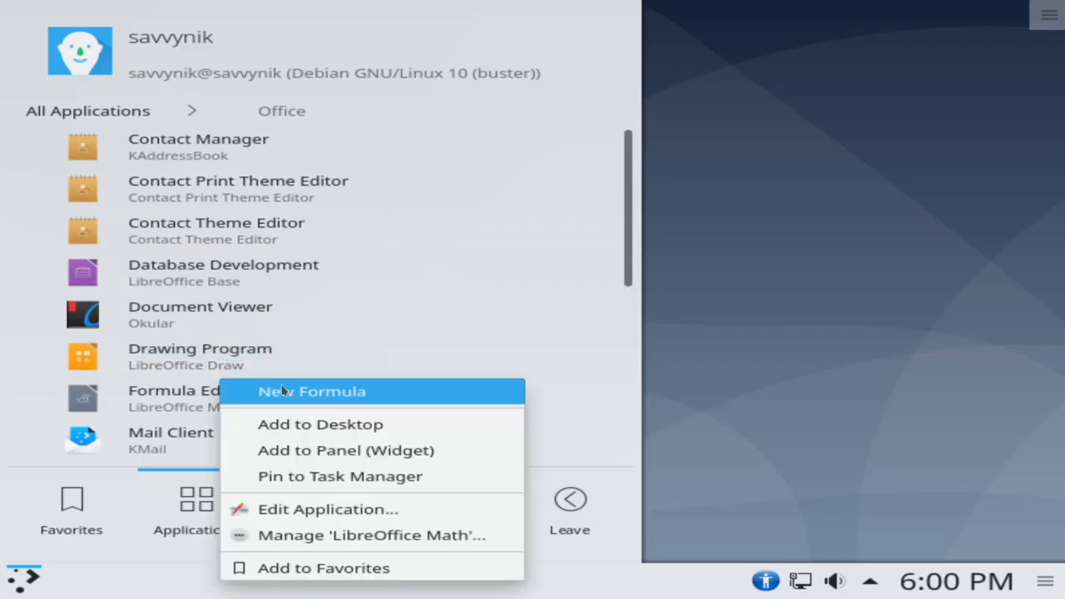
pyautogui.click(263, 364)
# - View the launcher's Computer, History and Leave sections, then close the launcher
pyautogui.click(320, 505)
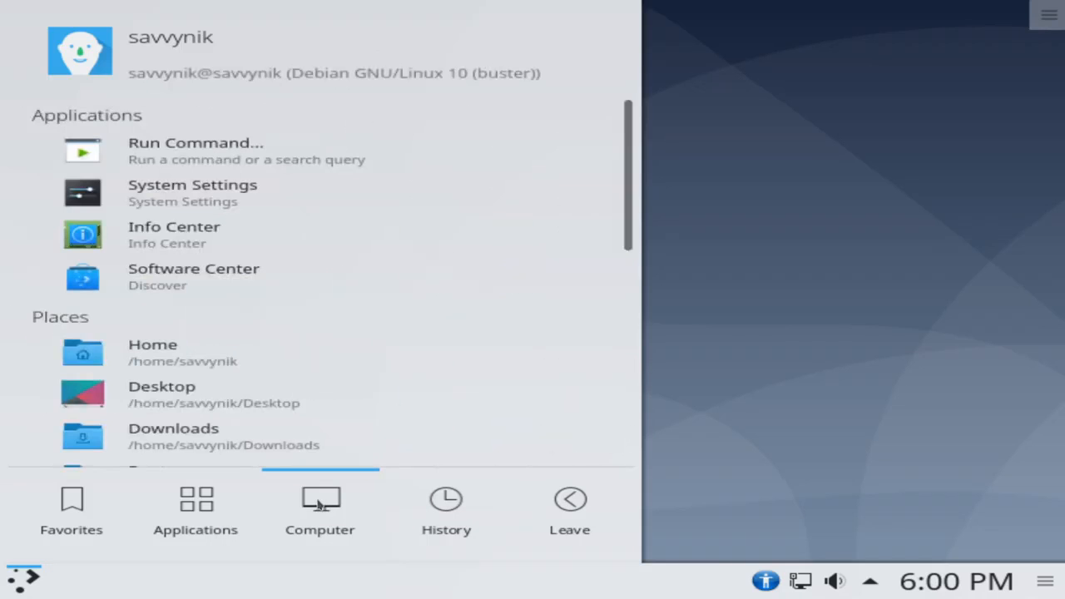
pyautogui.scroll(-1, 402, 354)
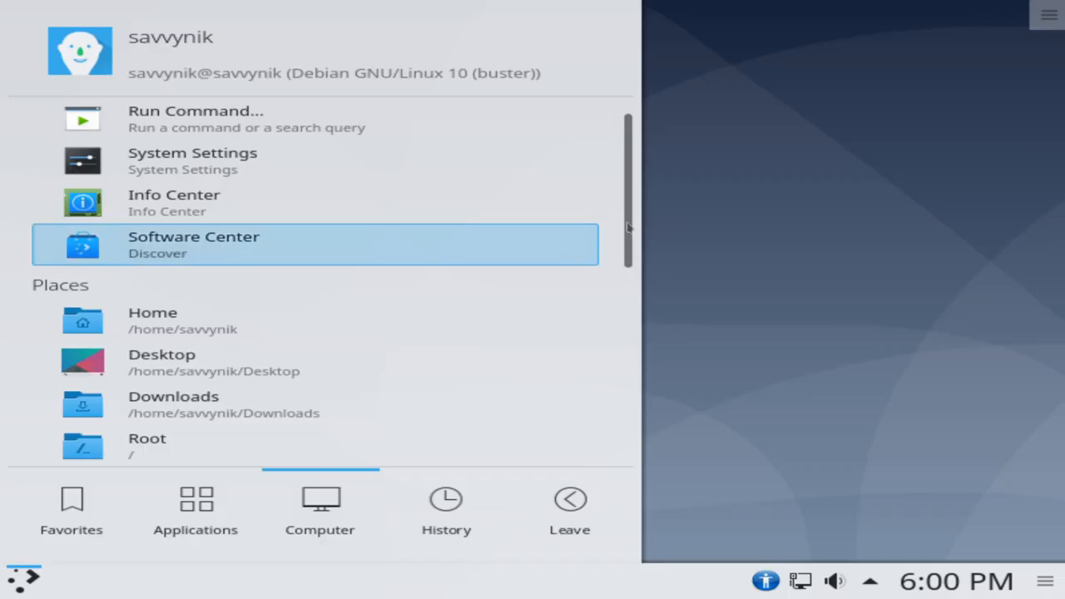
pyautogui.moveTo(629, 222); pyautogui.dragTo(619, 283)
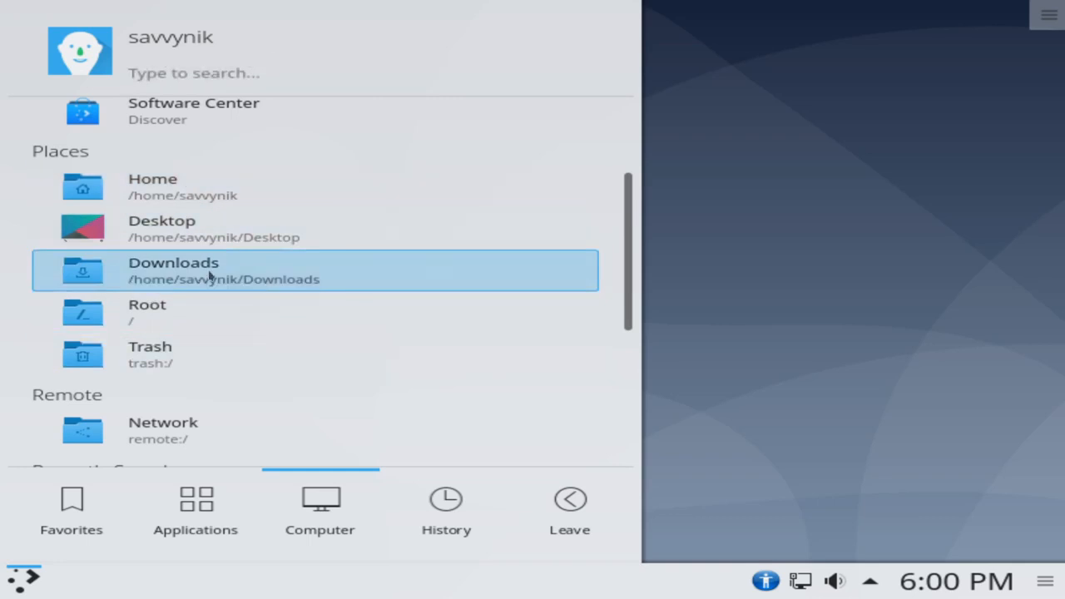
pyautogui.moveTo(627, 259); pyautogui.dragTo(601, 264)
pyautogui.click(446, 503)
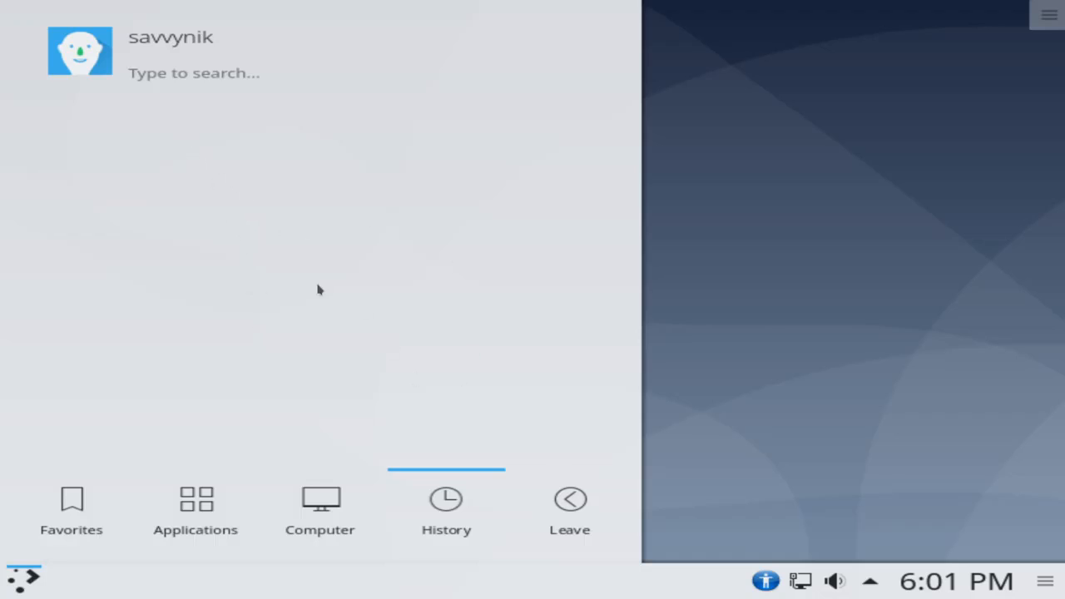
pyautogui.click(541, 495)
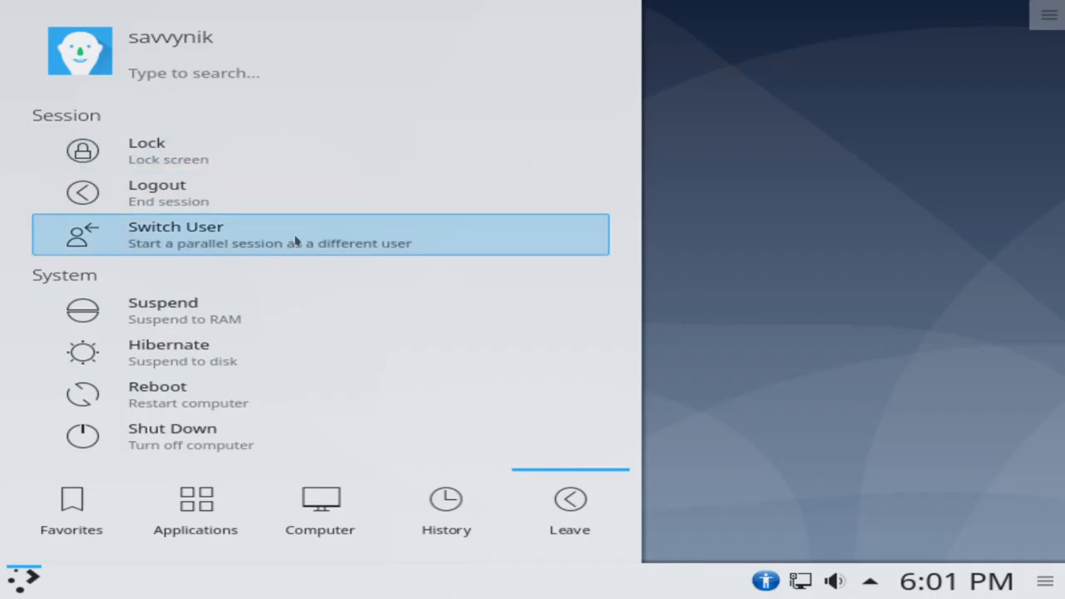
pyautogui.click(40, 580)
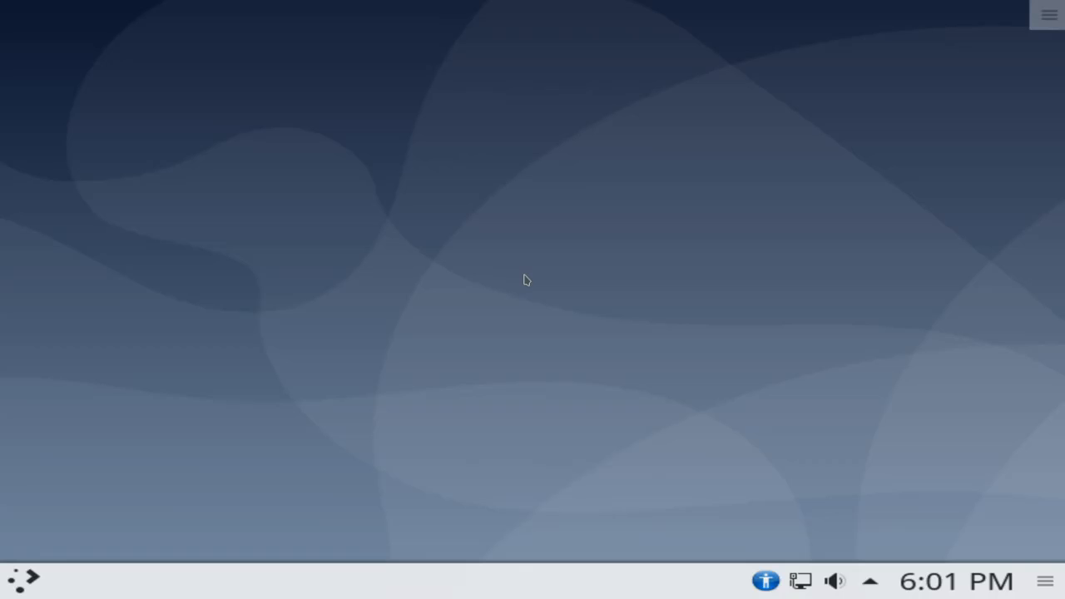